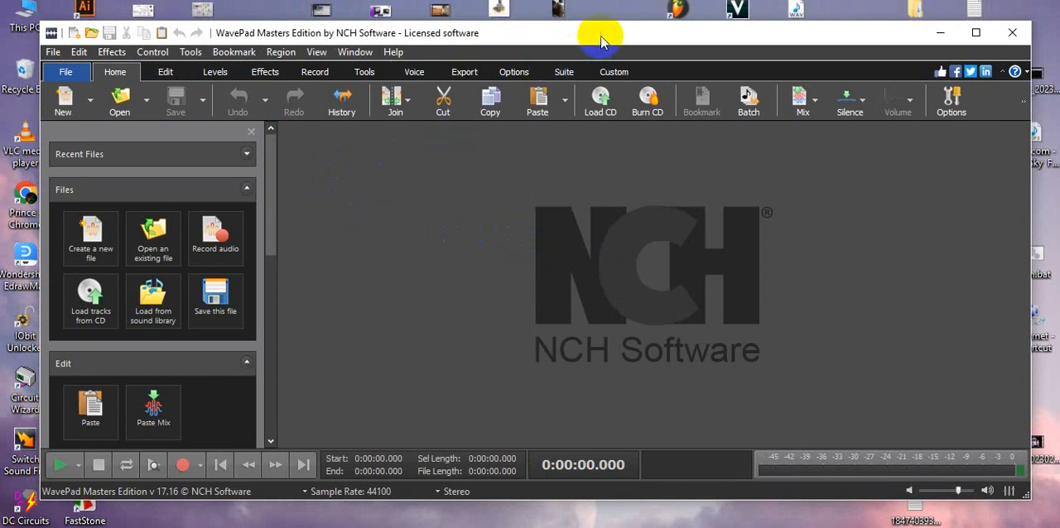
- Start a new text-to-speech clip with the speech synthesis tool
mouse_move(598, 31)
left_mouse_down()
mouse_move(599, 11)
mouse_move(604, 42)
mouse_move(596, 33)
mouse_move(607, 35)
left_mouse_up()
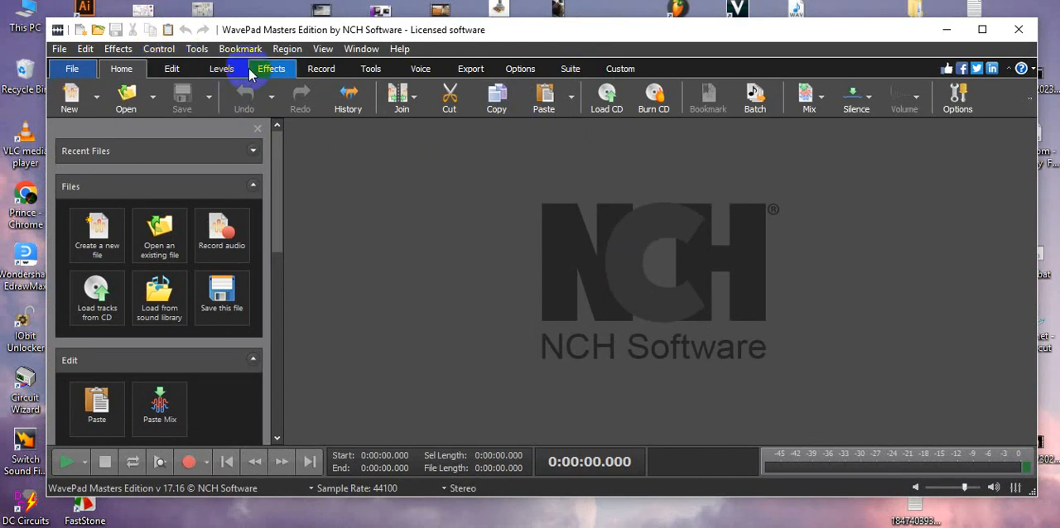
left_click(424, 71)
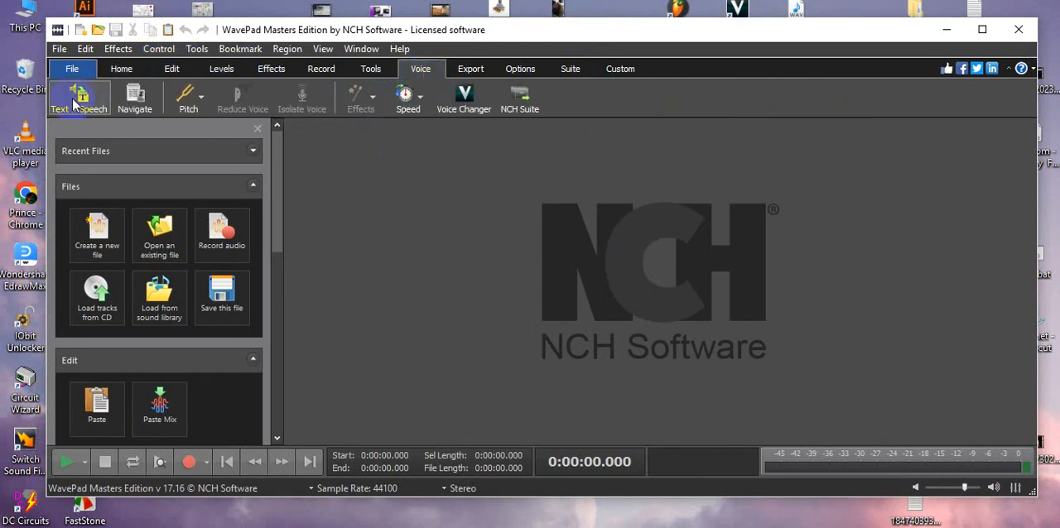
left_click(73, 98)
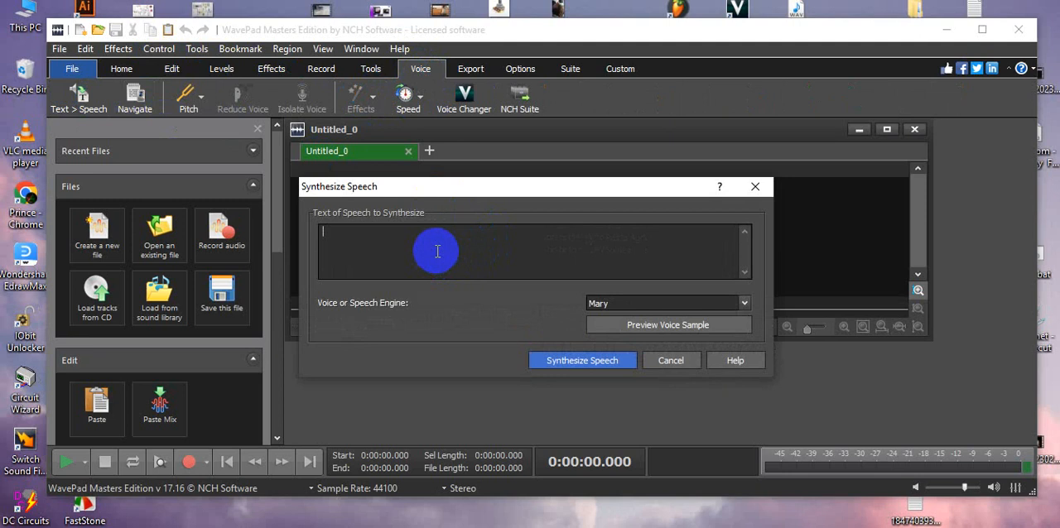
right_click(444, 241)
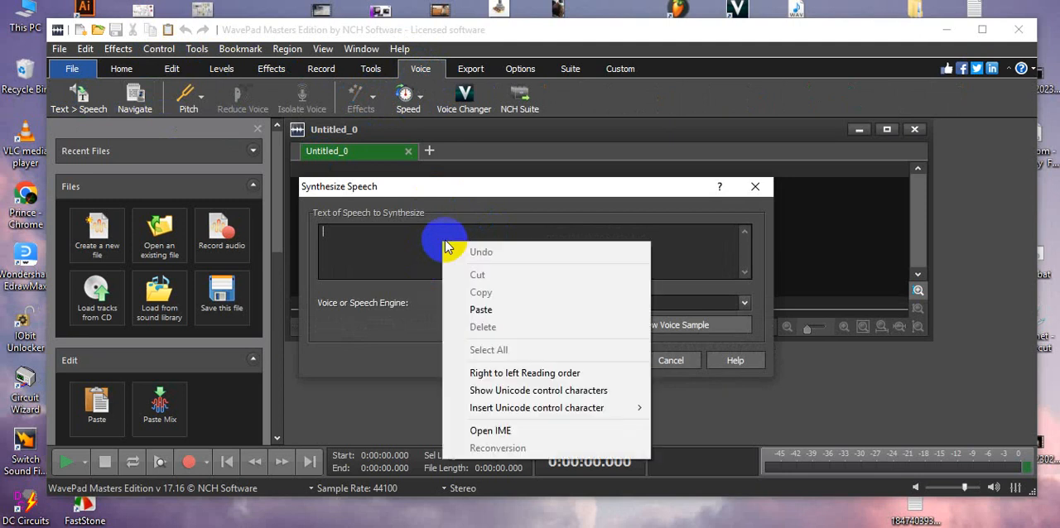
left_click(480, 310)
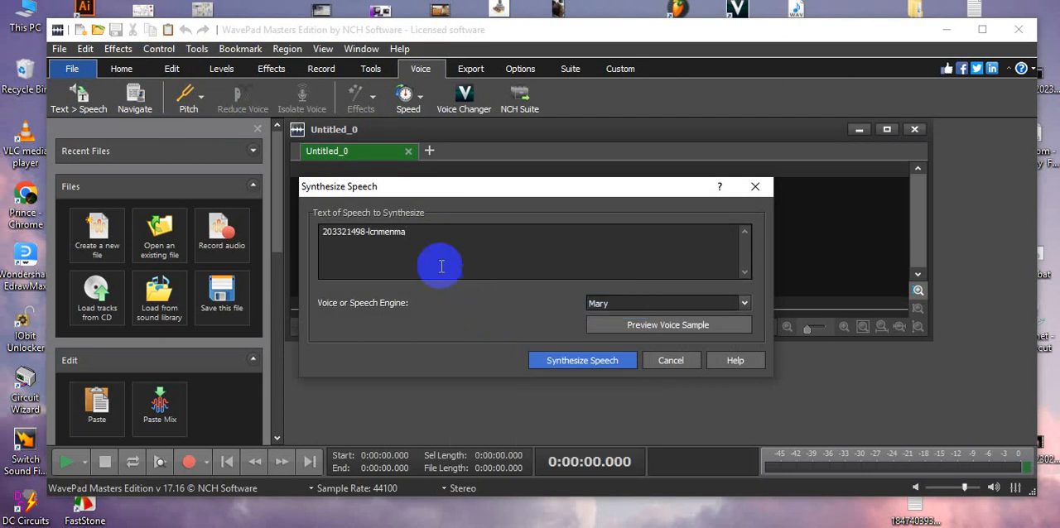
left_click_drag(438, 263, 294, 212)
key("Delete")
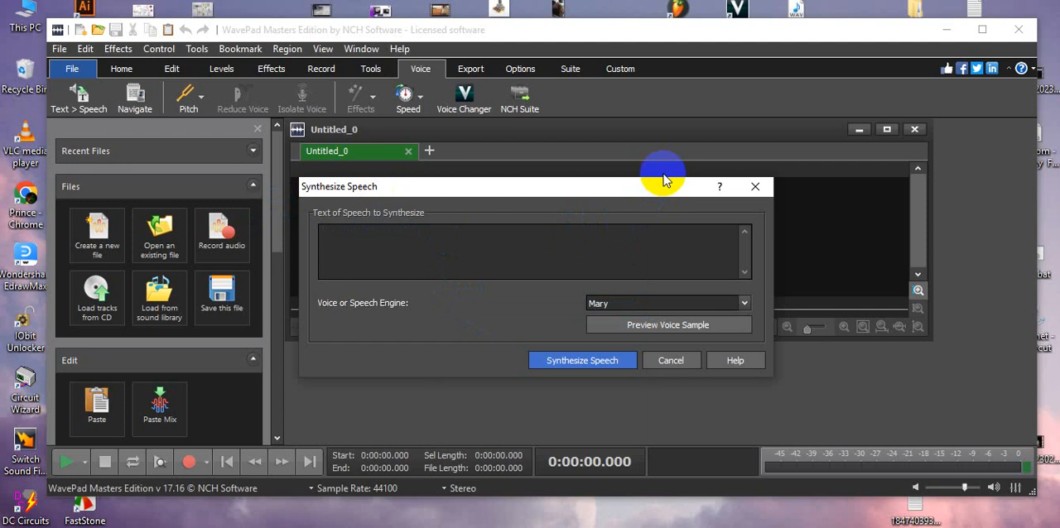
- Paste "DJ star electronics" as the text of speech to synthesize and move "star electronics" onto a new line below "DJ"
right_click(395, 242)
left_click(441, 314)
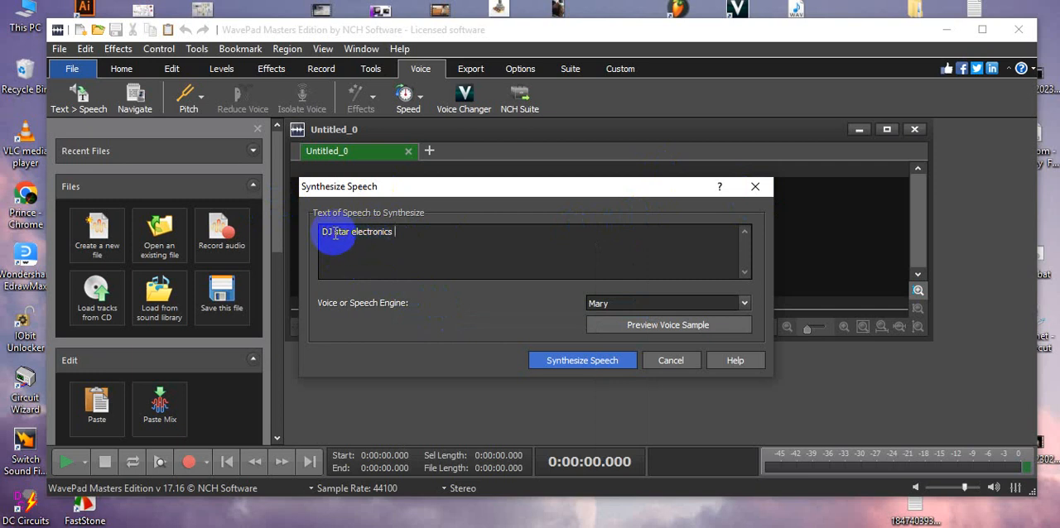
left_click_drag(335, 233, 390, 234)
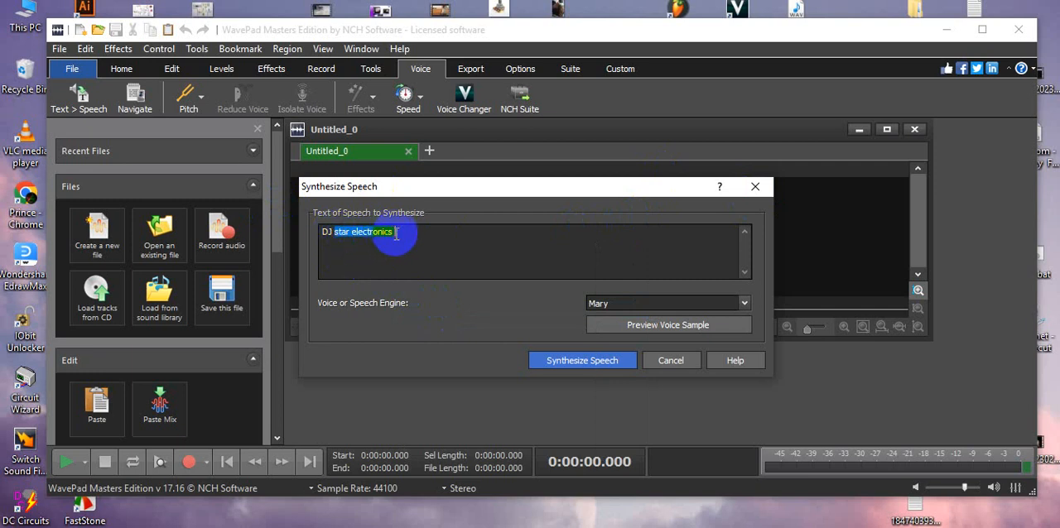
right_click(378, 230)
left_click(417, 283)
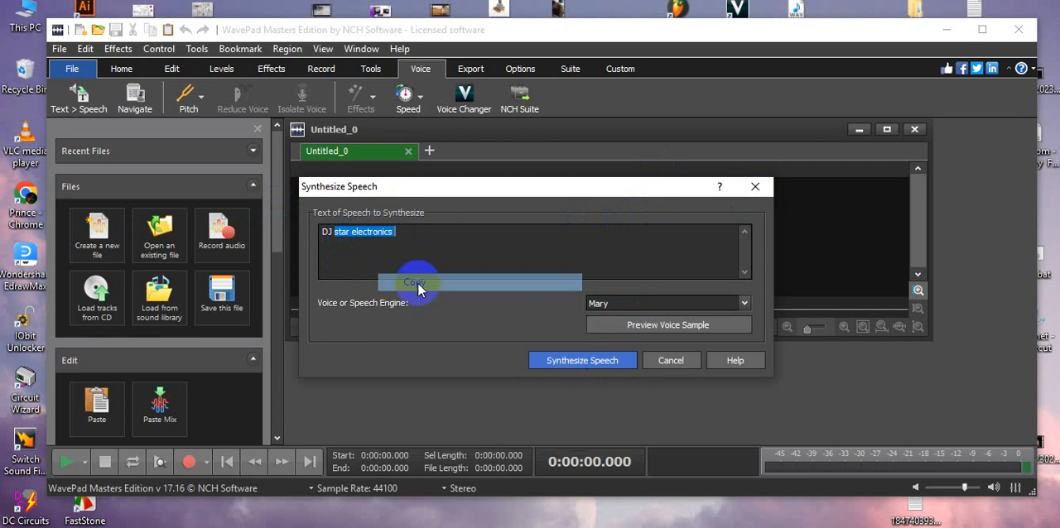
key("BackSpace")
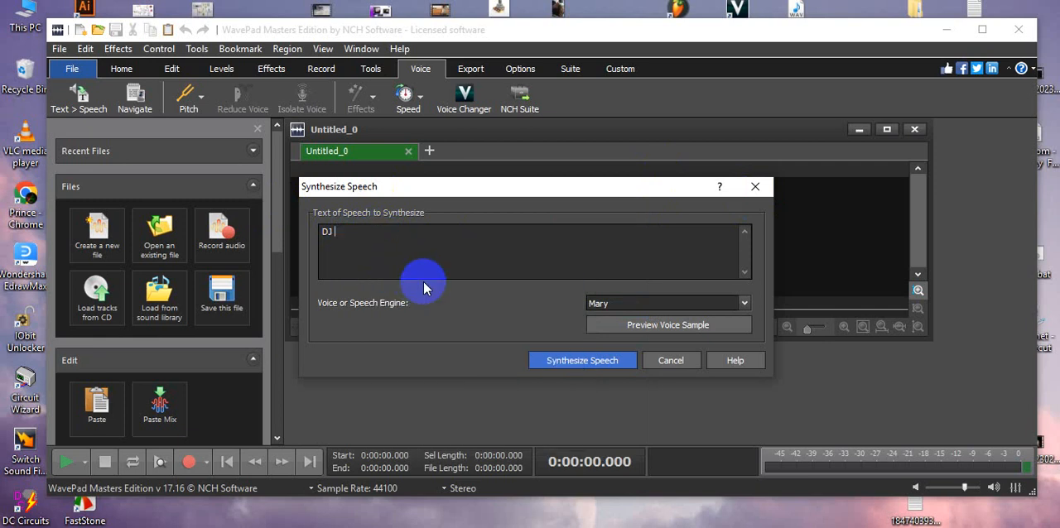
key("Return")
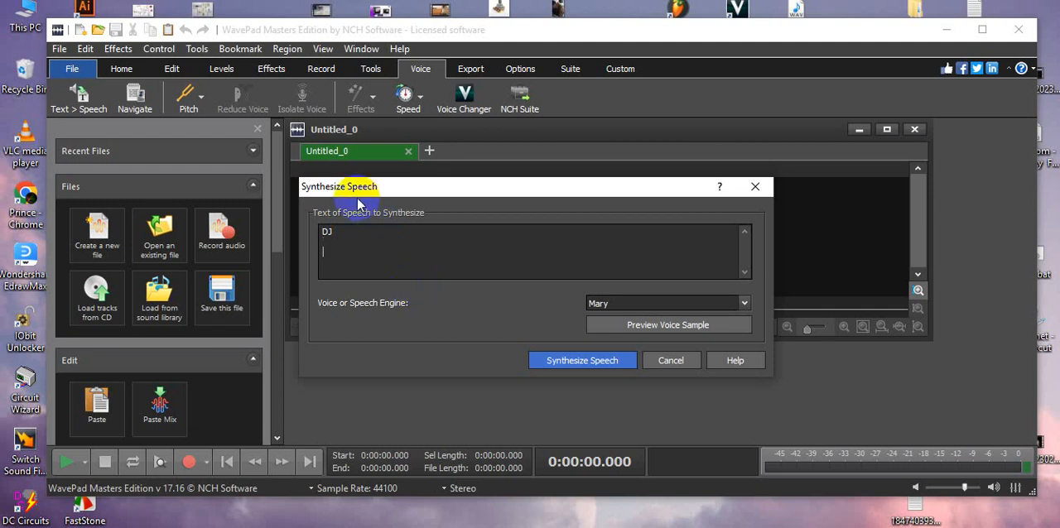
right_click(350, 251)
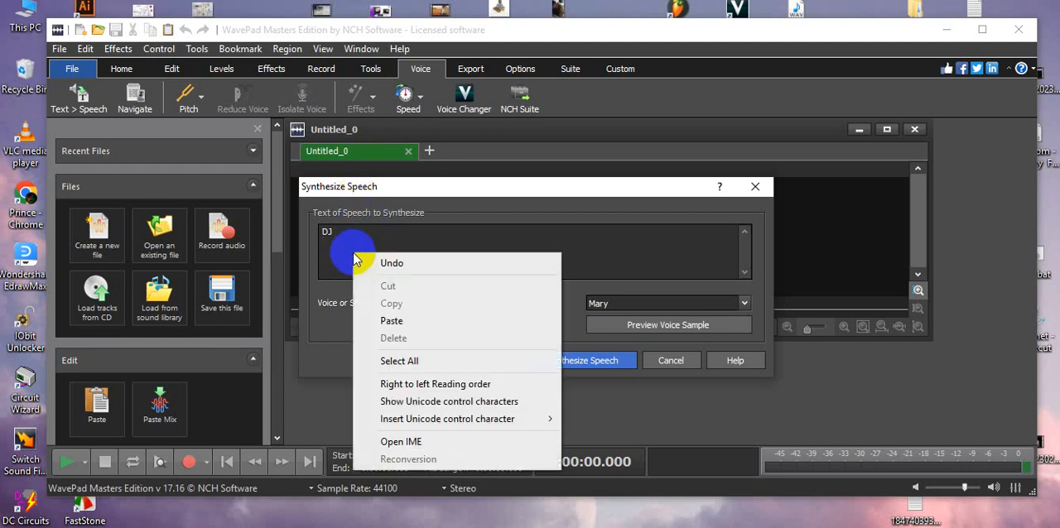
left_click(396, 320)
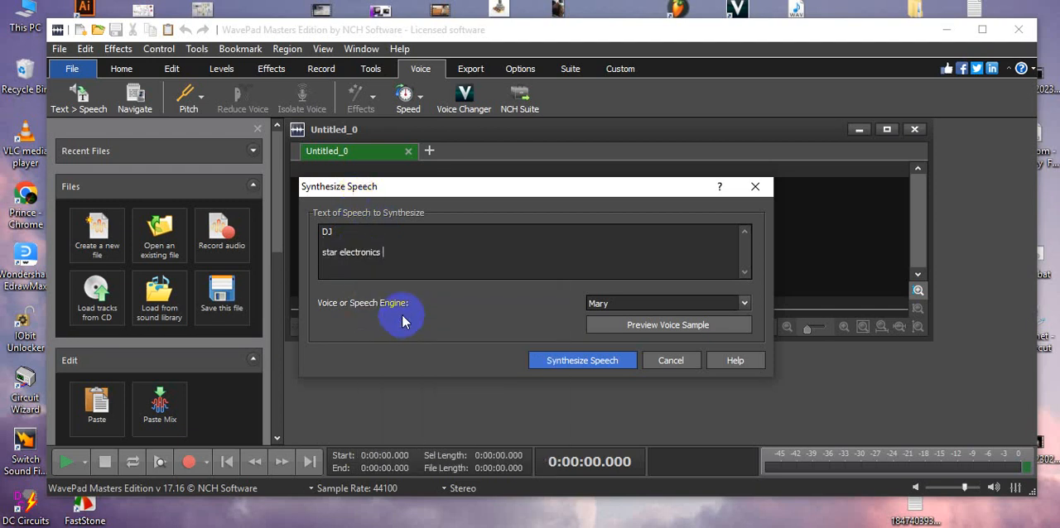
- Move the word "electronics" onto its own line below "star" in the speech text
left_click(335, 248)
double_click(354, 251)
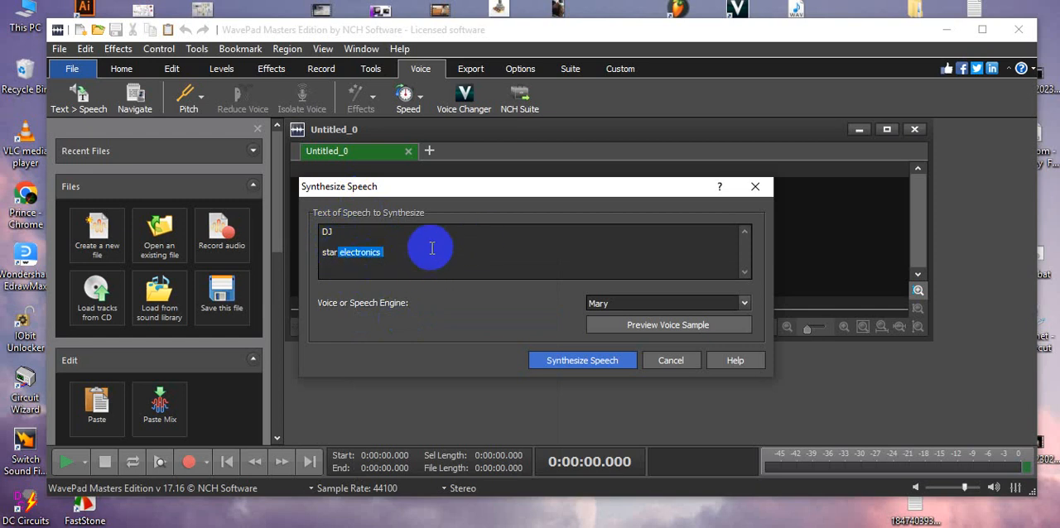
right_click(362, 250)
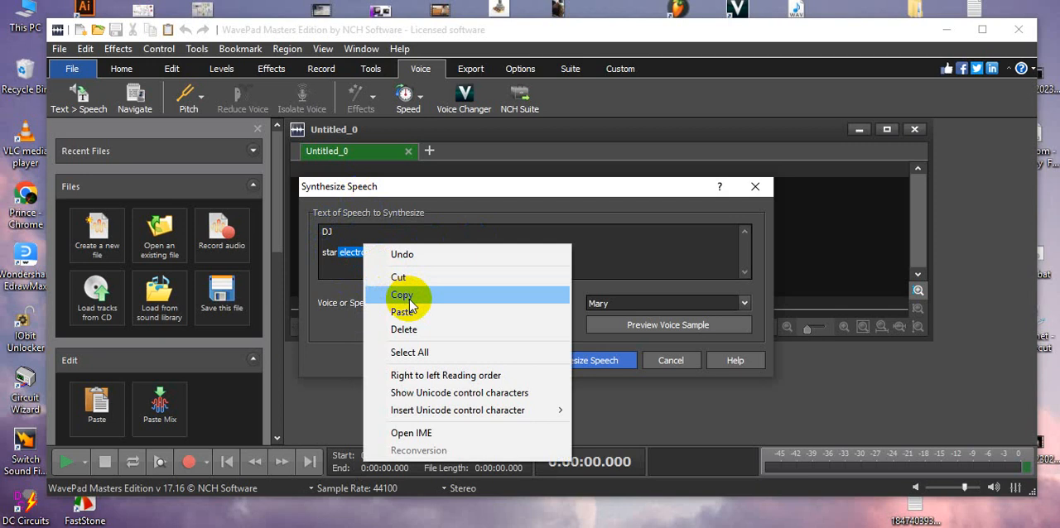
left_click(399, 278)
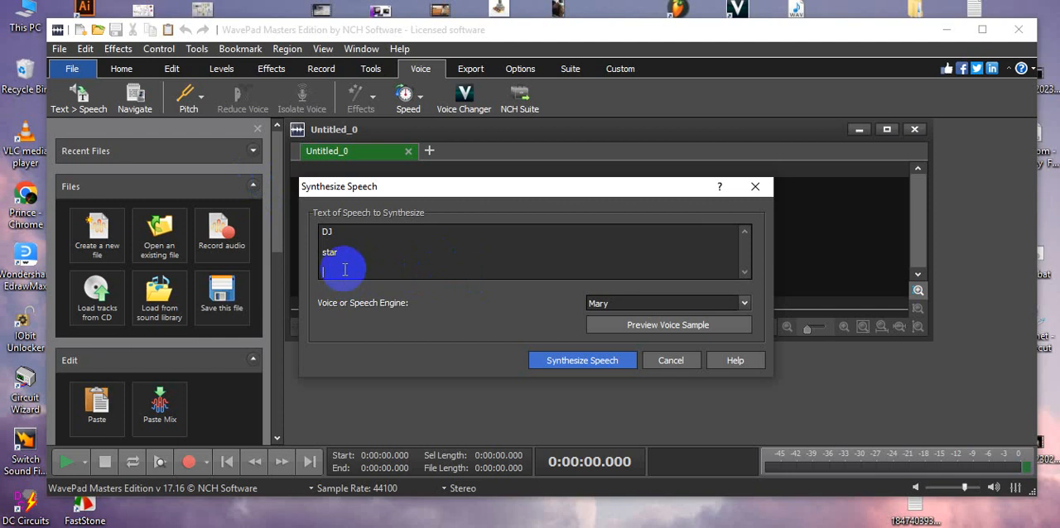
right_click(344, 265)
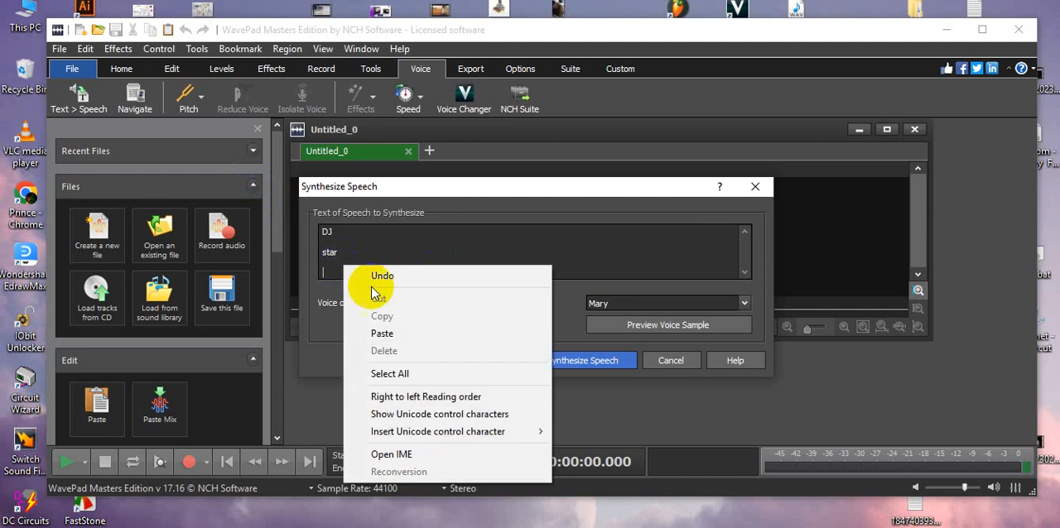
left_click(385, 337)
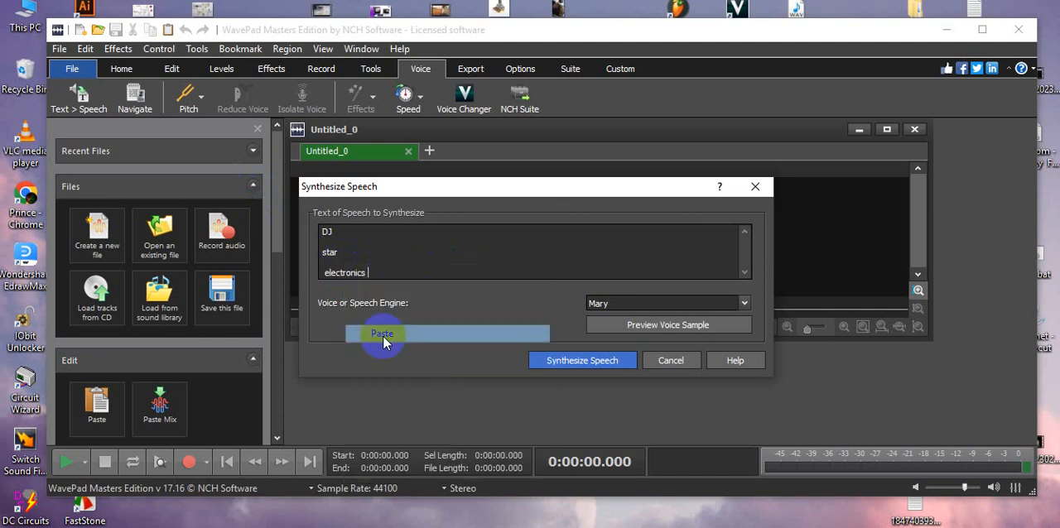
- Synthesize the speech with the Mary voice and play the generated audio
left_click(566, 362)
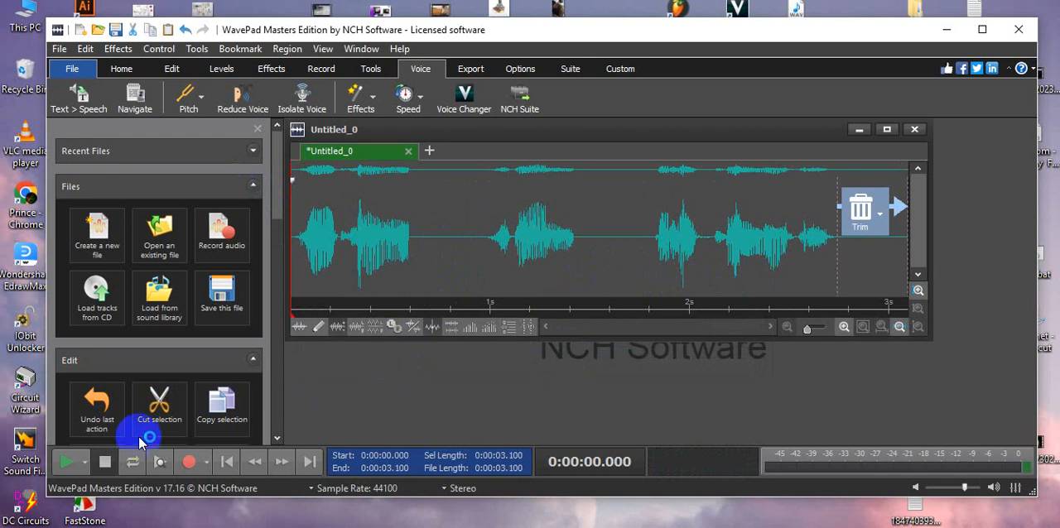
left_click(67, 463)
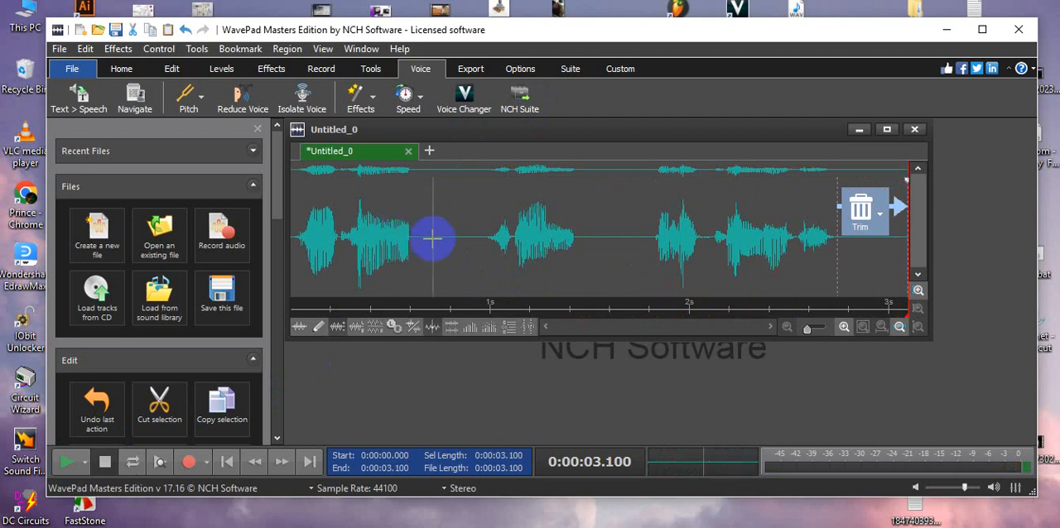
right_click(525, 233)
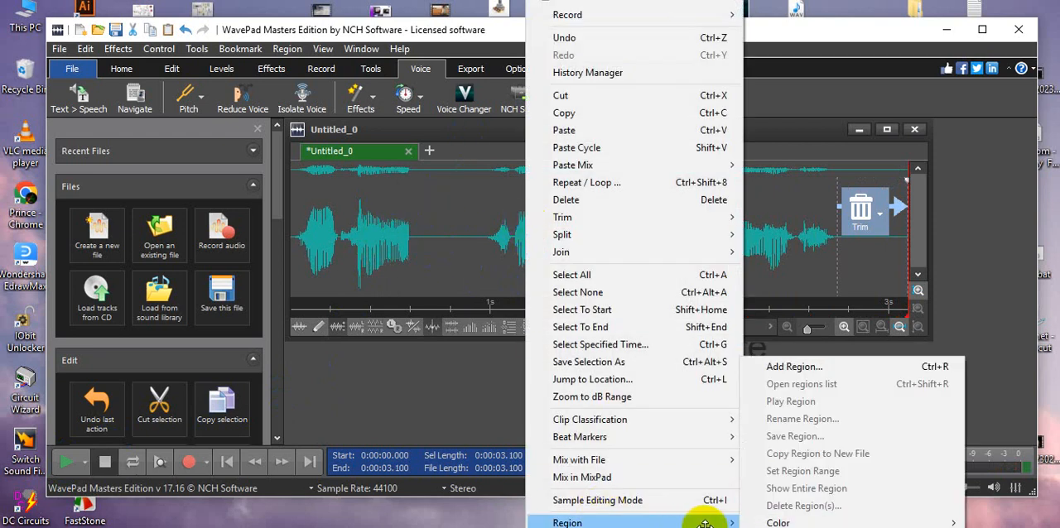
left_click(459, 26)
left_click(534, 35)
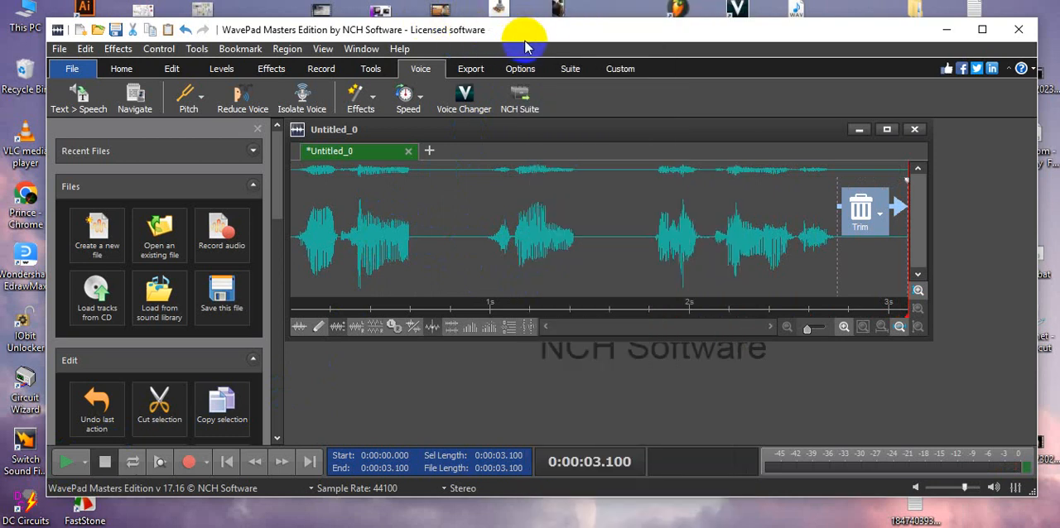
left_click(555, 29)
left_click_drag(555, 29, 557, 4)
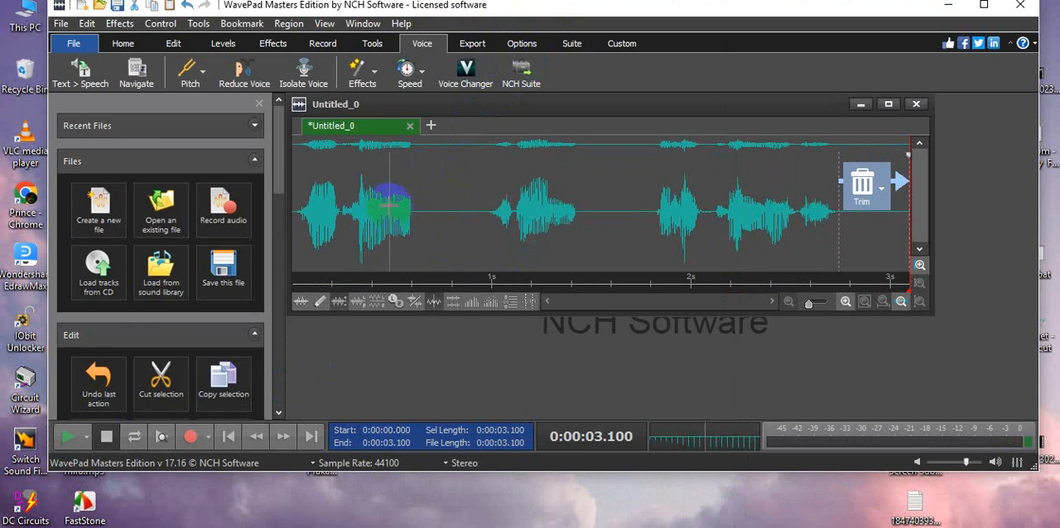
right_click(390, 276)
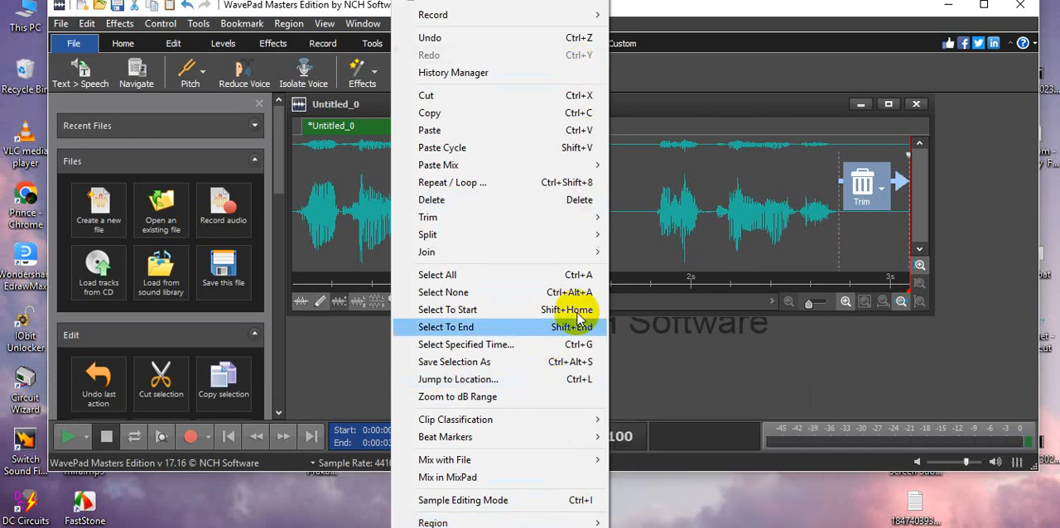
left_click(775, 517)
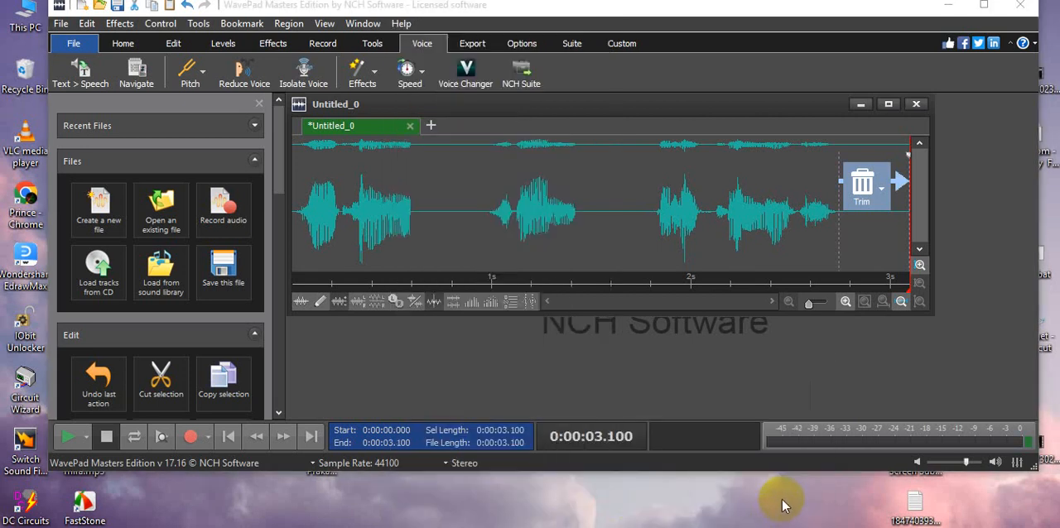
left_click_drag(589, 8, 716, 8)
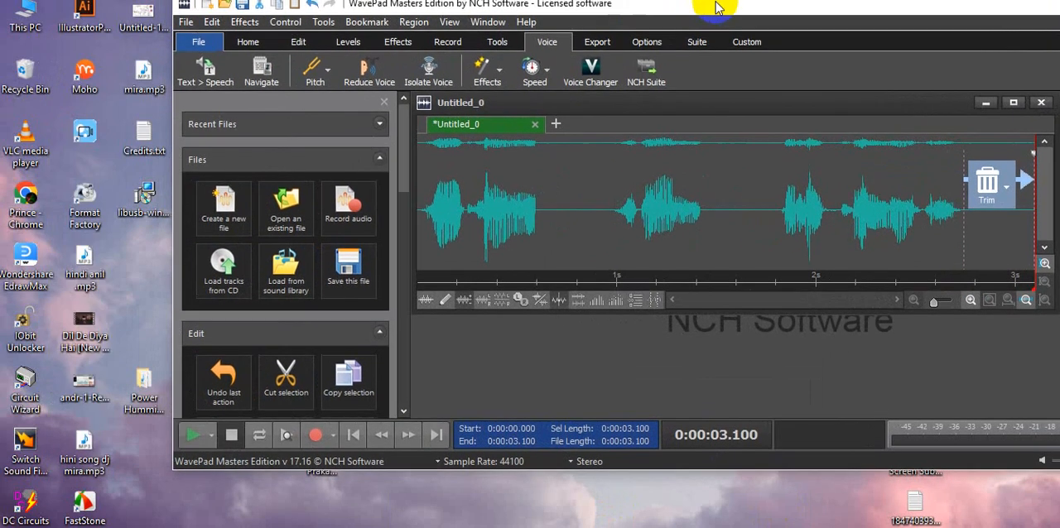
- Open the Reverb effect for the synthesized speech clip and play its preview with the current room design settings
right_click(653, 193)
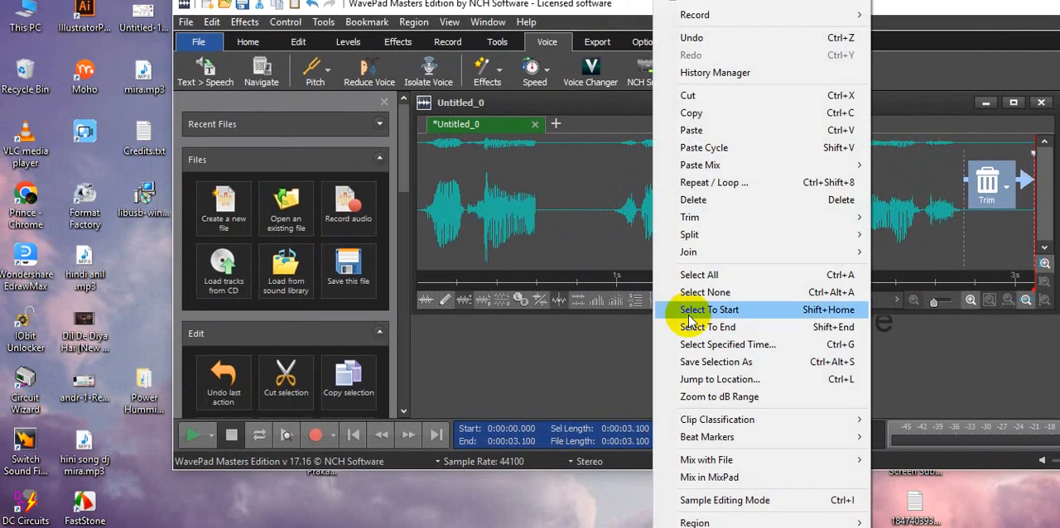
scroll(761, 265, "down", 6)
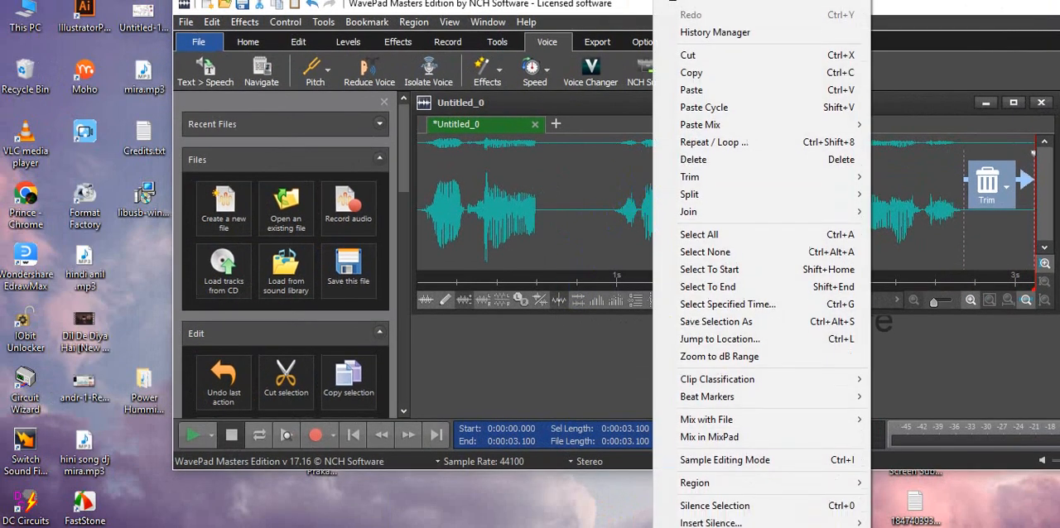
scroll(762, 265, "down", 1)
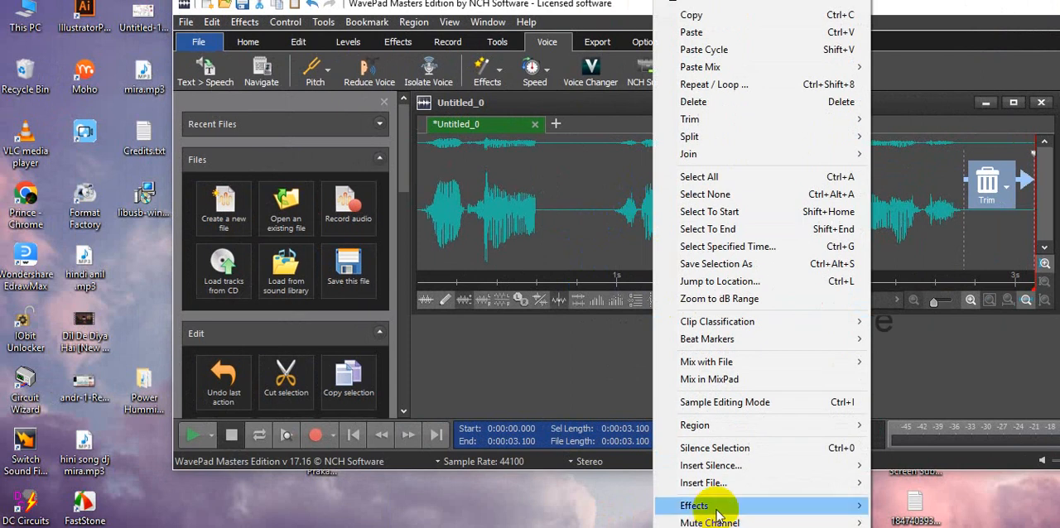
mouse_move(714, 505)
mouse_move(890, 505)
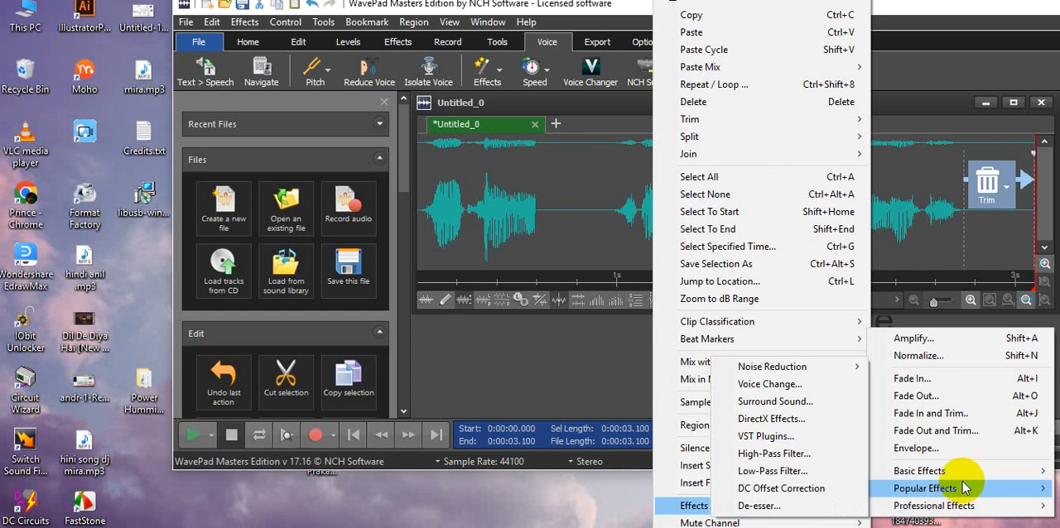
mouse_move(966, 489)
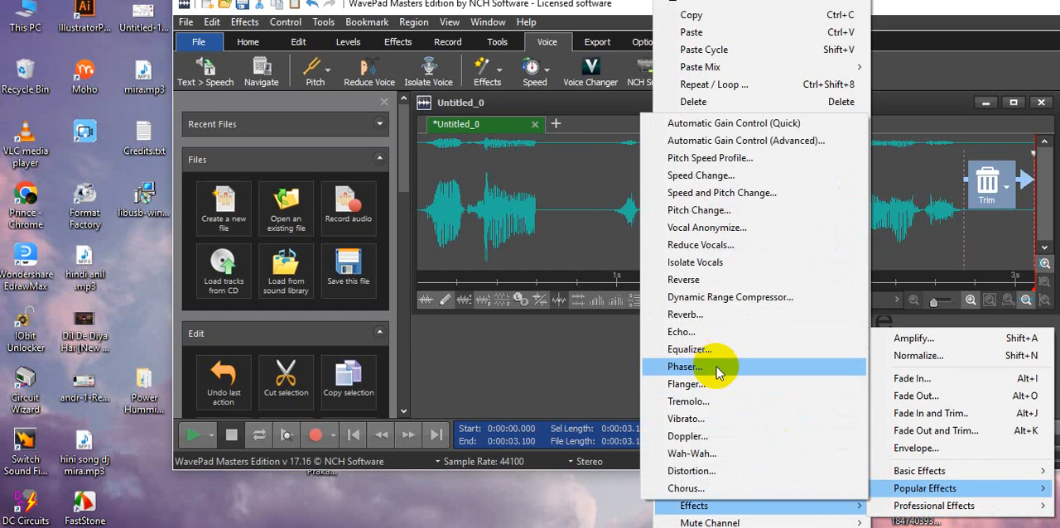
mouse_move(990, 471)
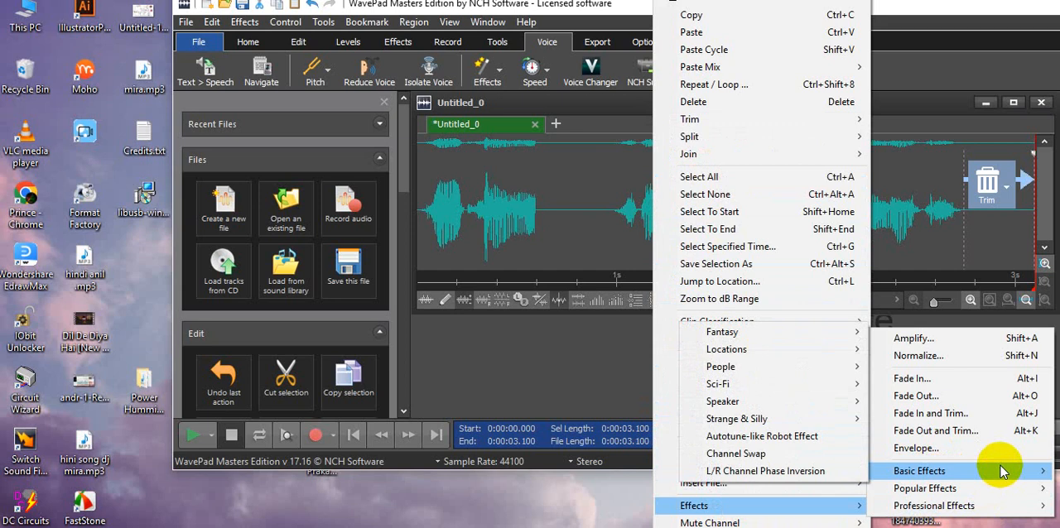
mouse_move(828, 407)
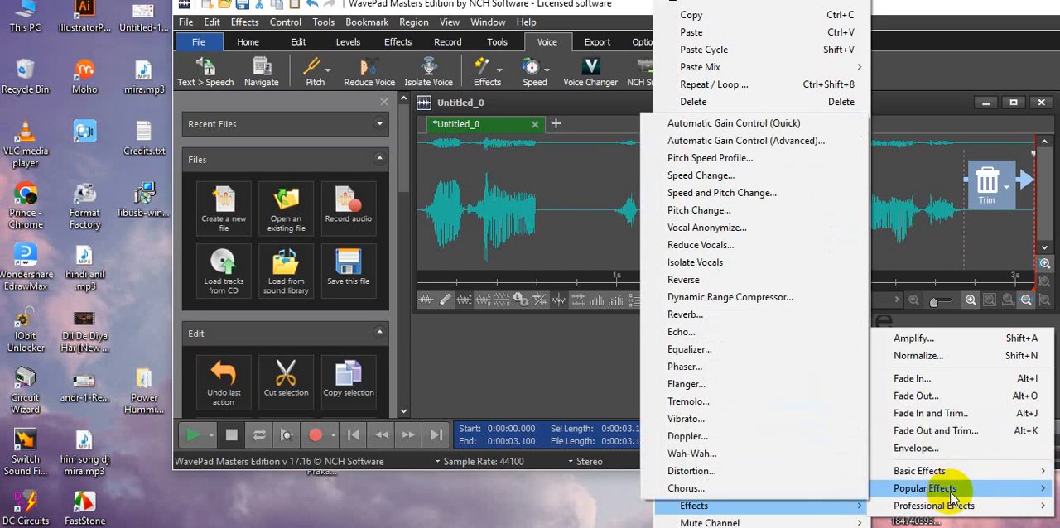
left_click(681, 317)
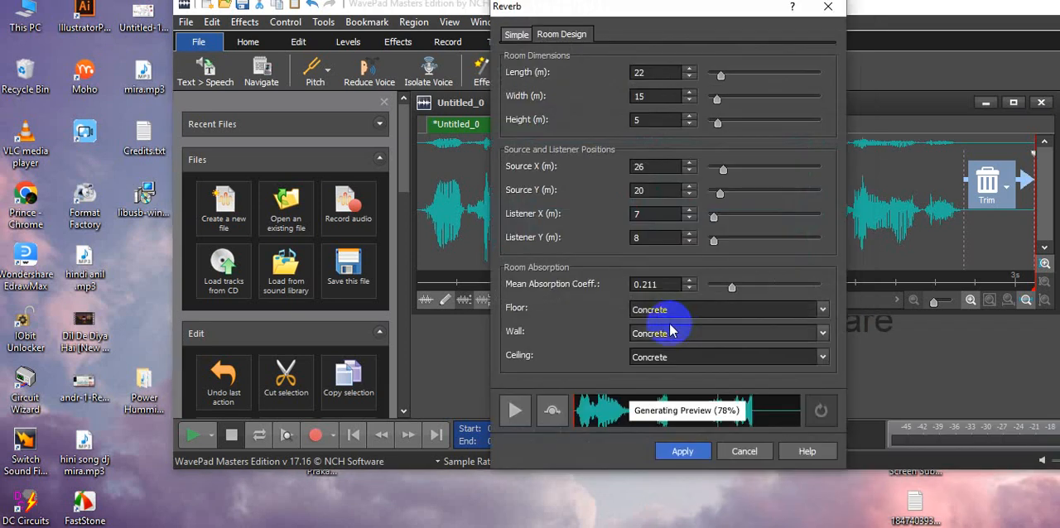
left_click(513, 412)
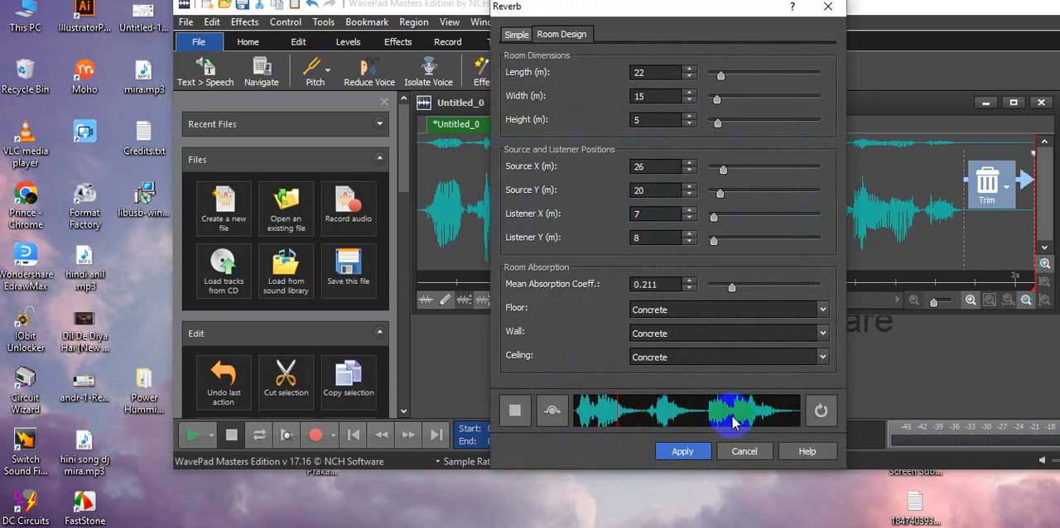
- Apply the Reverb effect with the current room design settings to the speech clip and play the processed audio
left_click(694, 453)
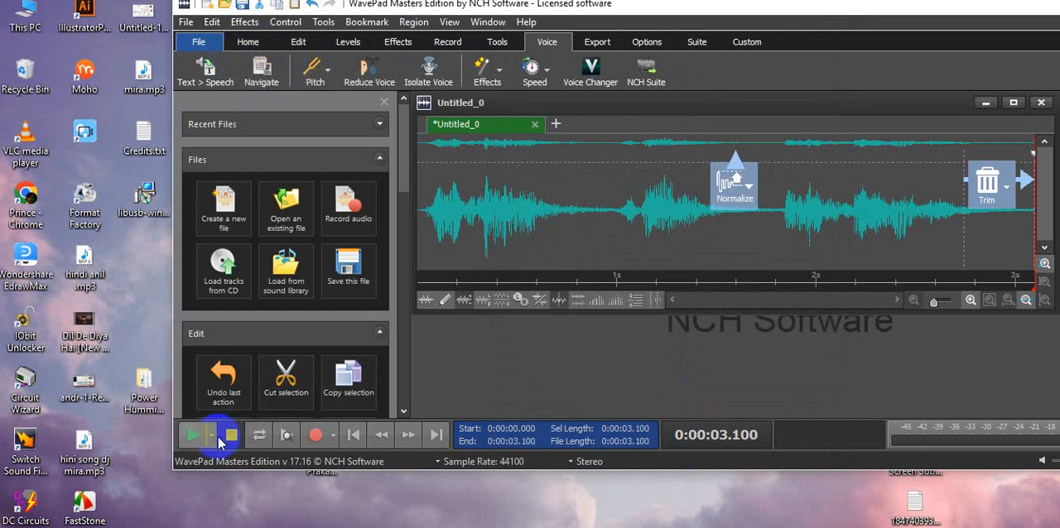
left_click(192, 435)
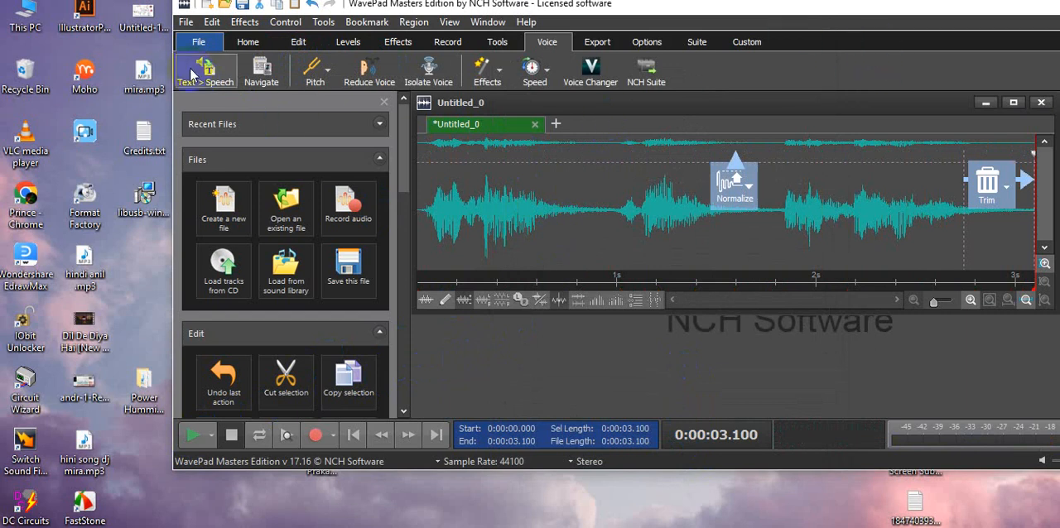
left_click(196, 43)
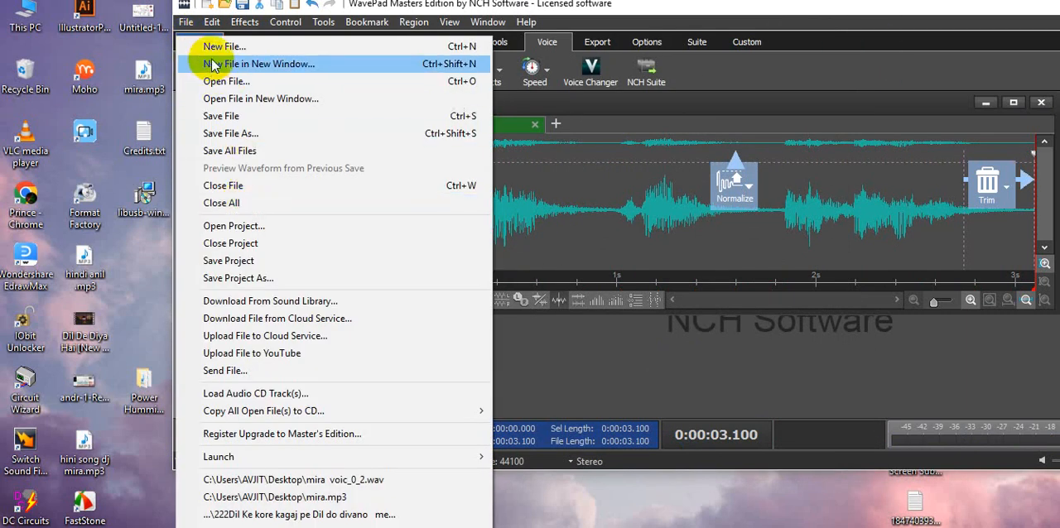
left_click(635, 7)
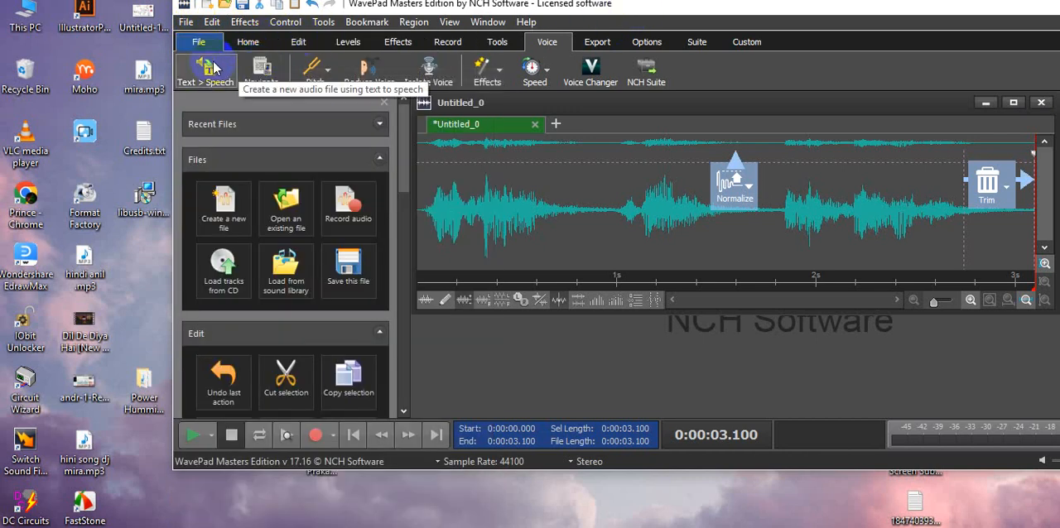
left_click(243, 46)
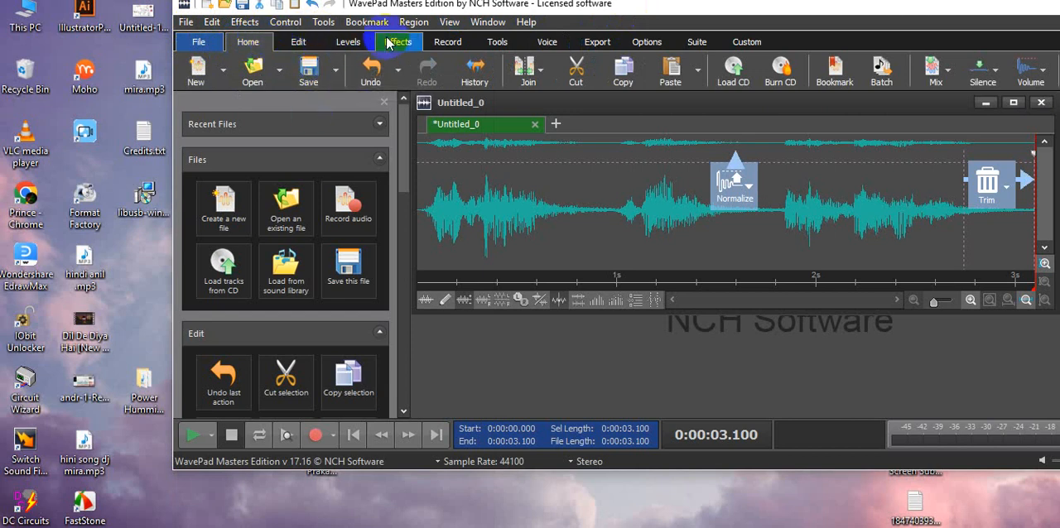
left_click(603, 46)
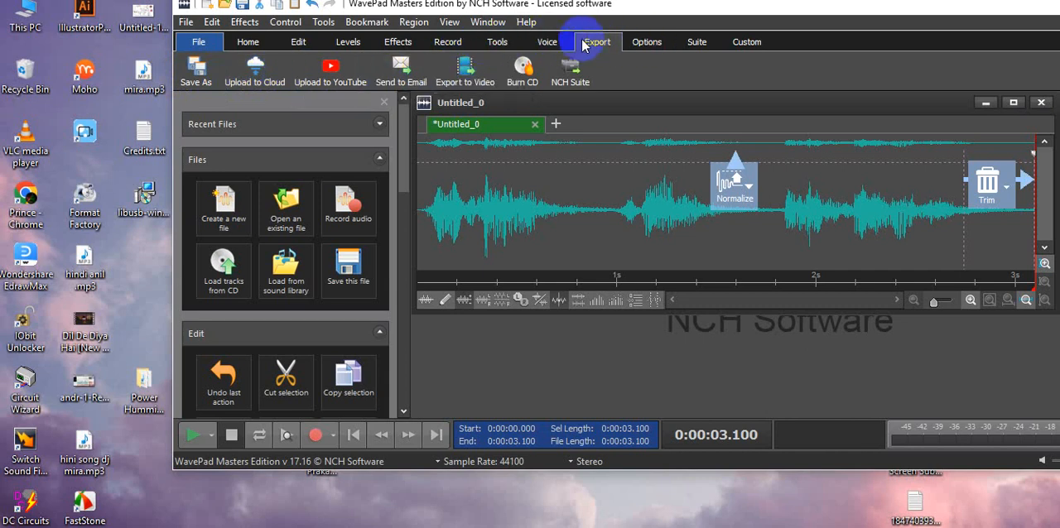
left_click(470, 203)
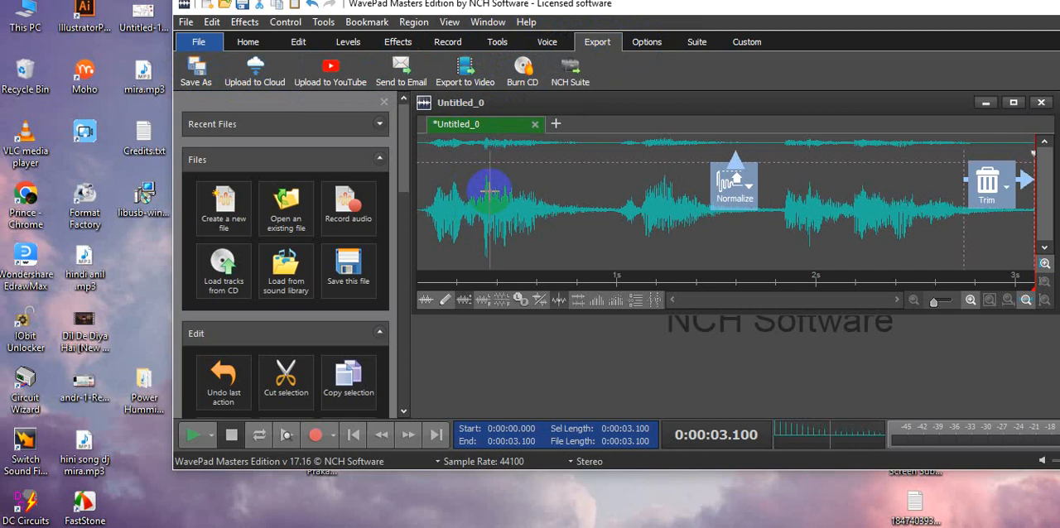
- Save the clip to the Desktop as the wave file 5555550.wav with the default encoder options
left_click(187, 23)
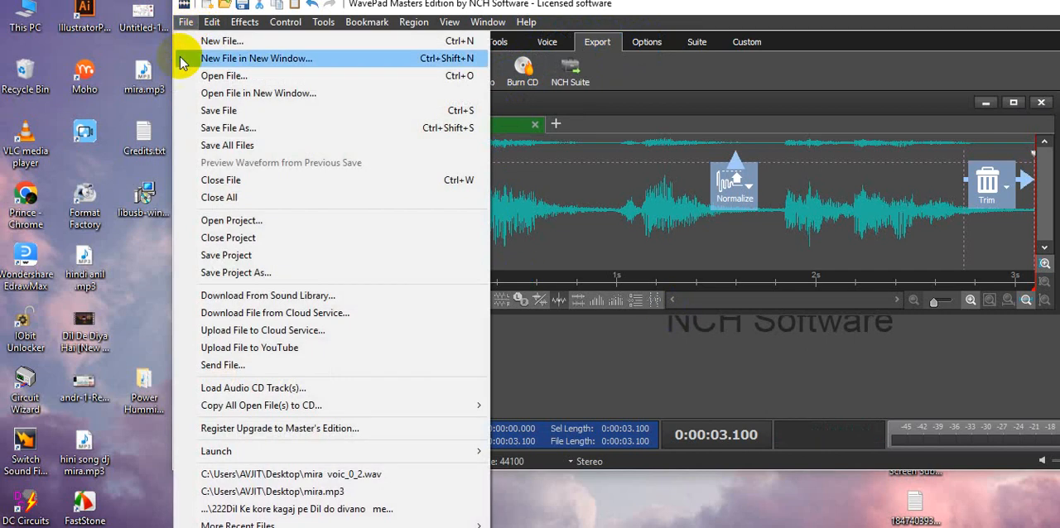
left_click(207, 110)
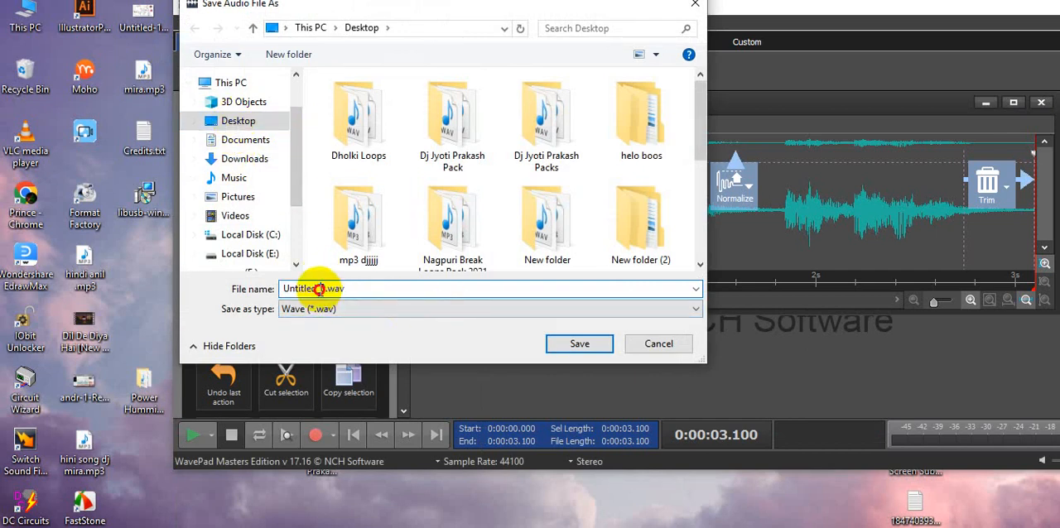
left_click_drag(320, 288, 277, 288)
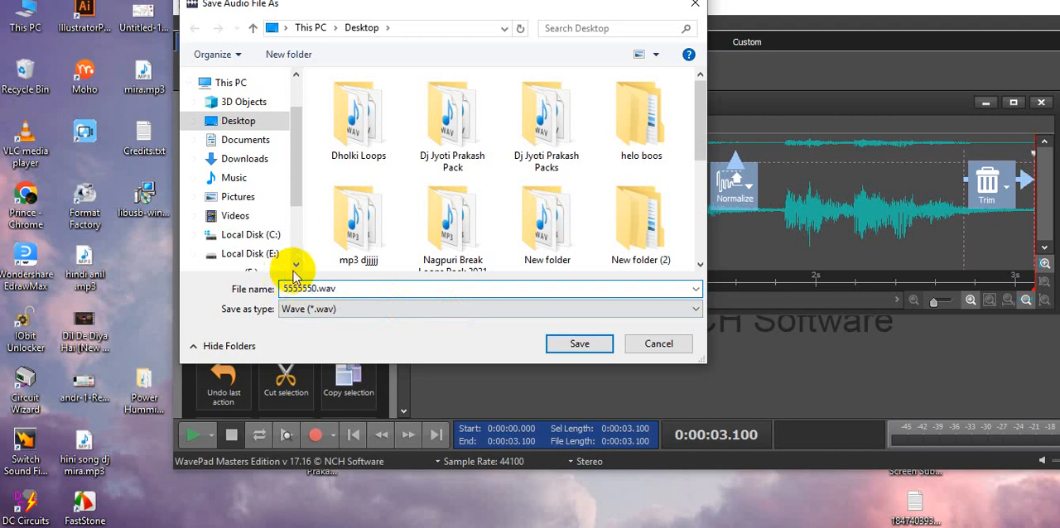
left_click(577, 344)
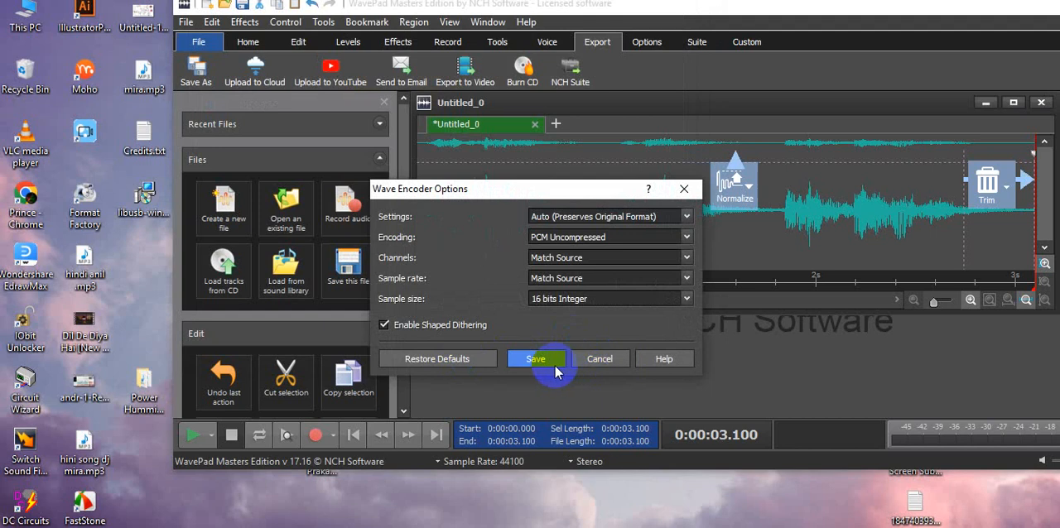
left_click(538, 360)
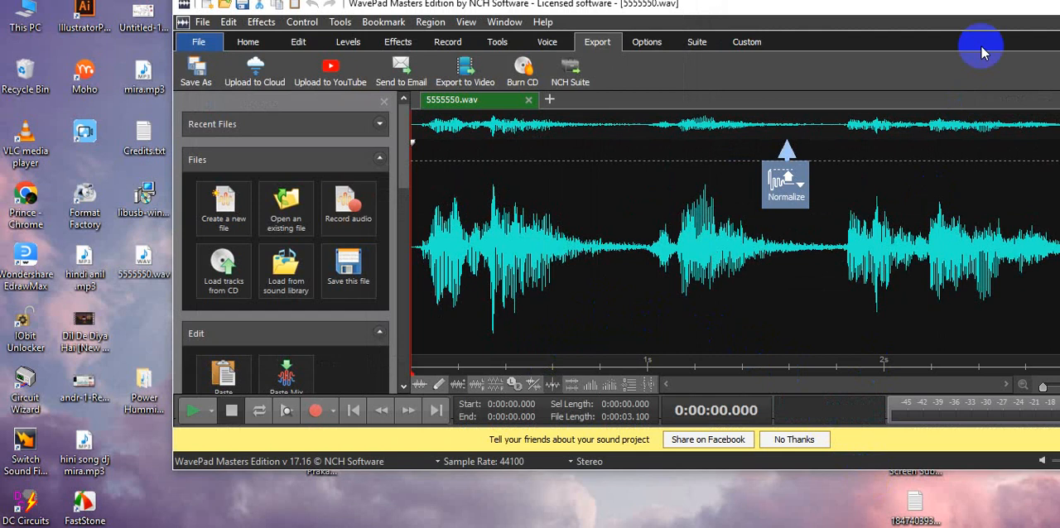
- Minimize the audio editor, play 5555550.wav from the desktop in the media player, and close the player
left_click_drag(933, 18, 856, 86)
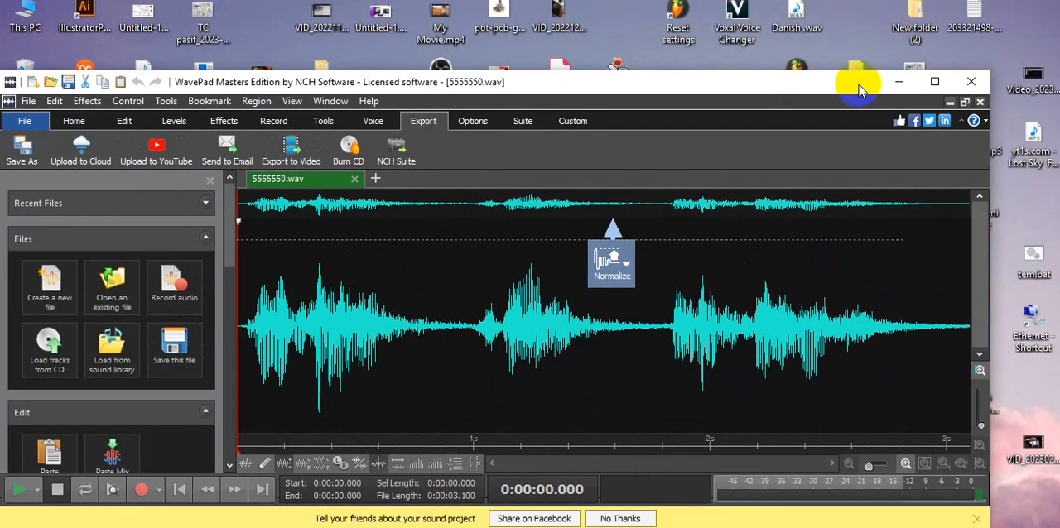
left_click(894, 82)
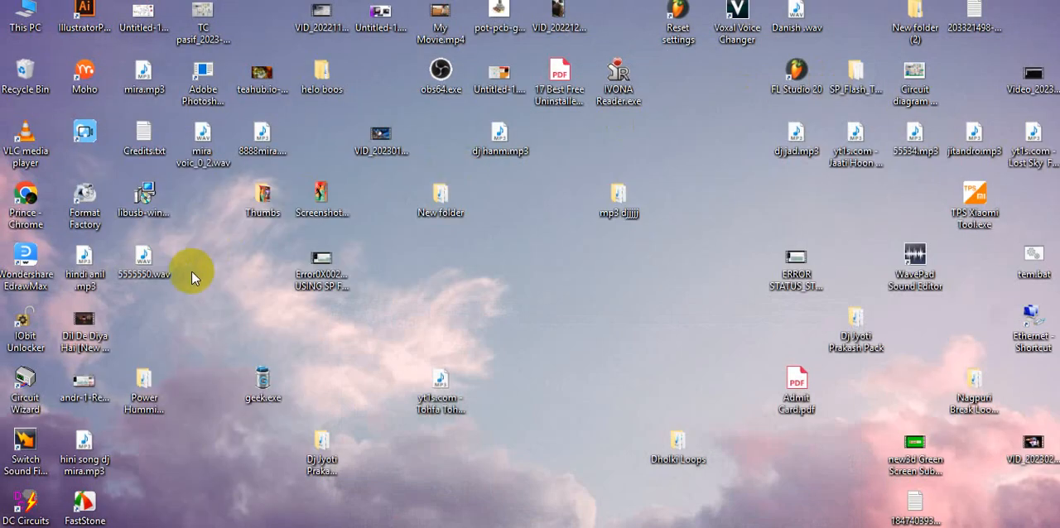
double_click(147, 256)
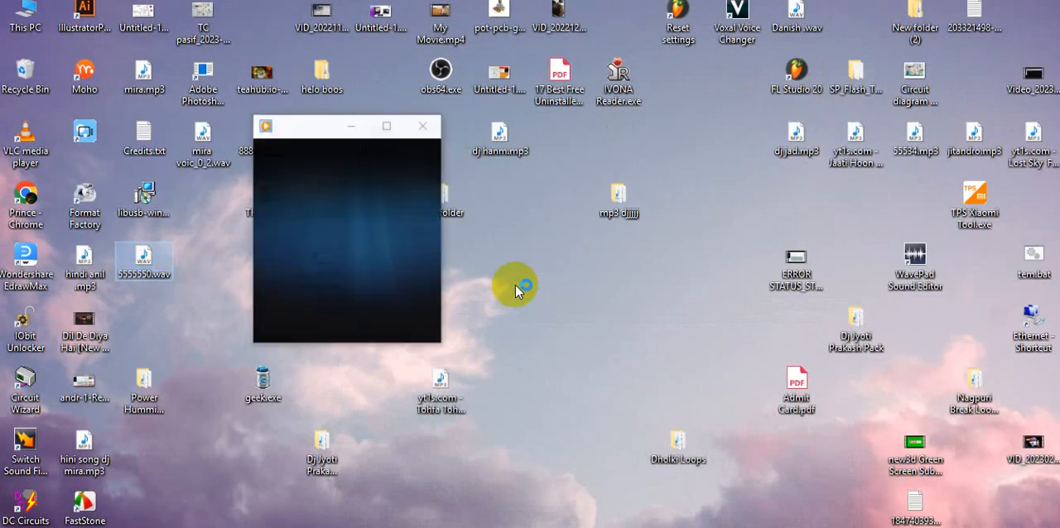
left_click(383, 322)
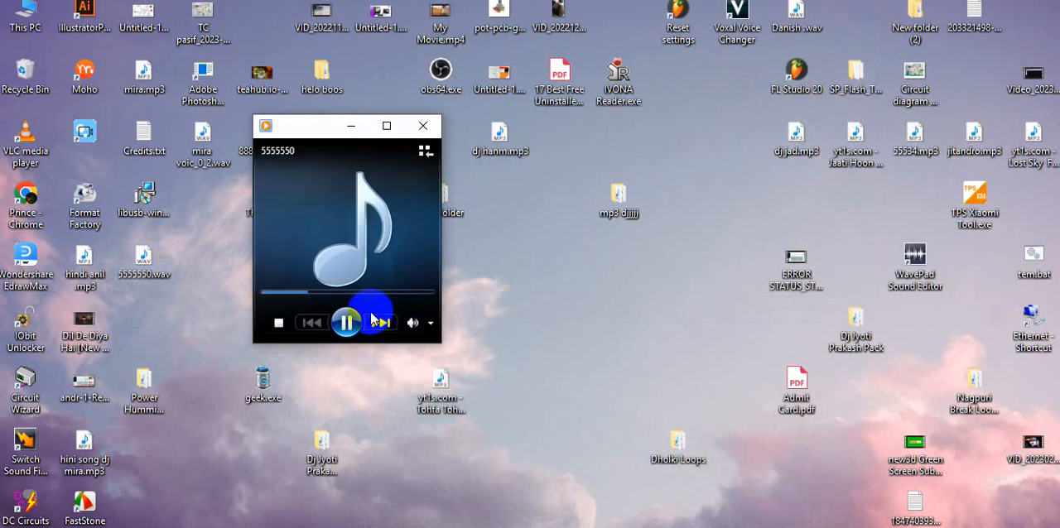
left_click(424, 127)
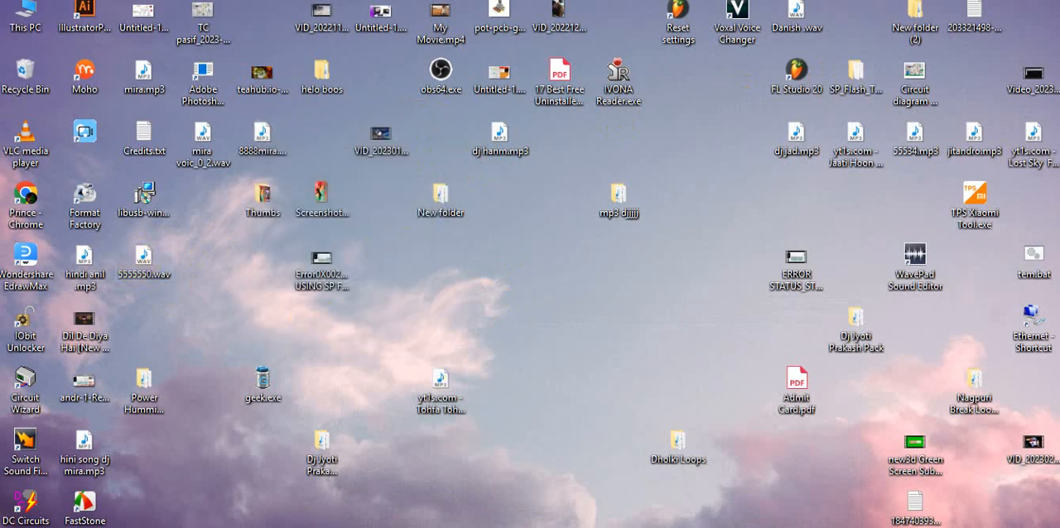
- Import 5555550.wav from the desktop into the FL Studio playlist and place it on the second REC track shortly after bar 3
left_click_drag(142, 264, 583, 527)
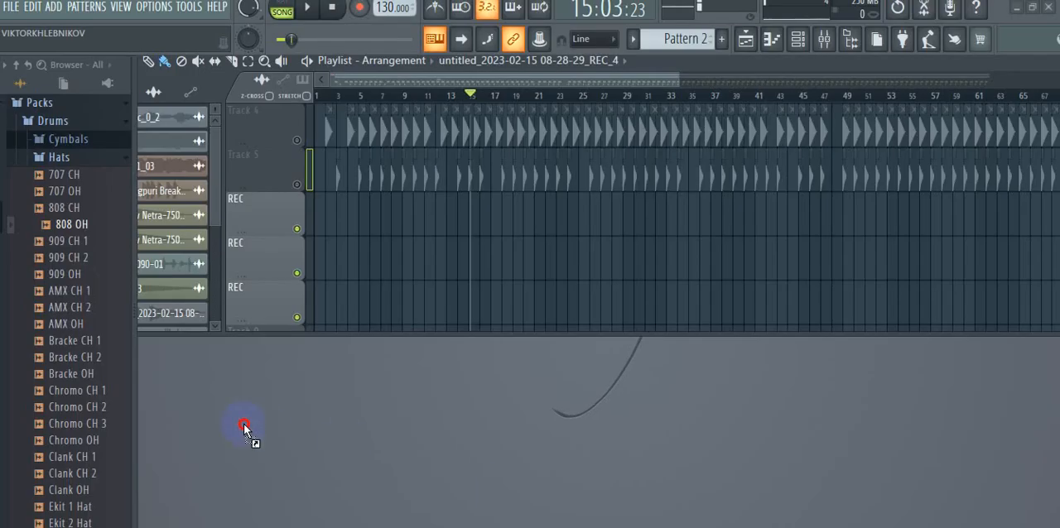
left_click_drag(327, 337, 340, 259)
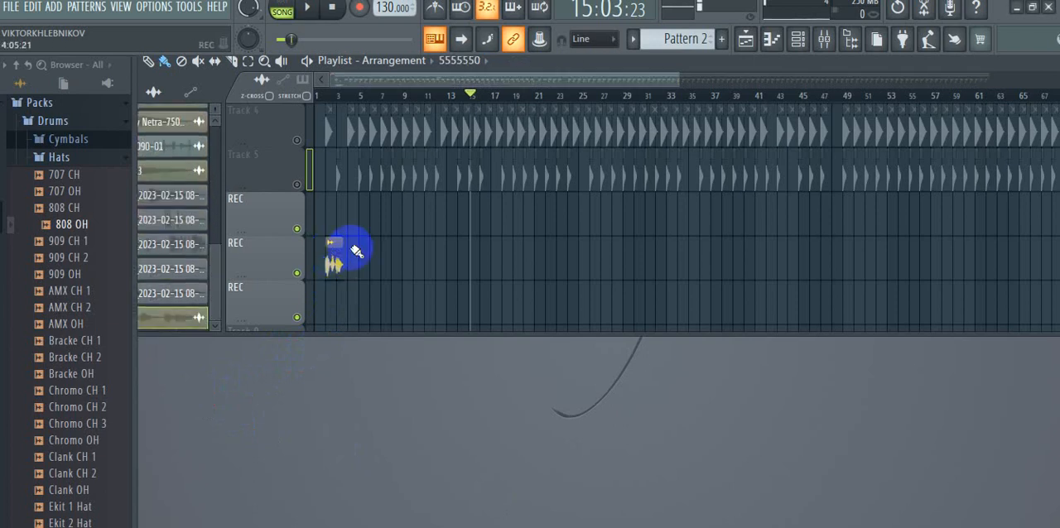
left_click_drag(486, 85, 390, 78)
left_click_drag(383, 265, 458, 264)
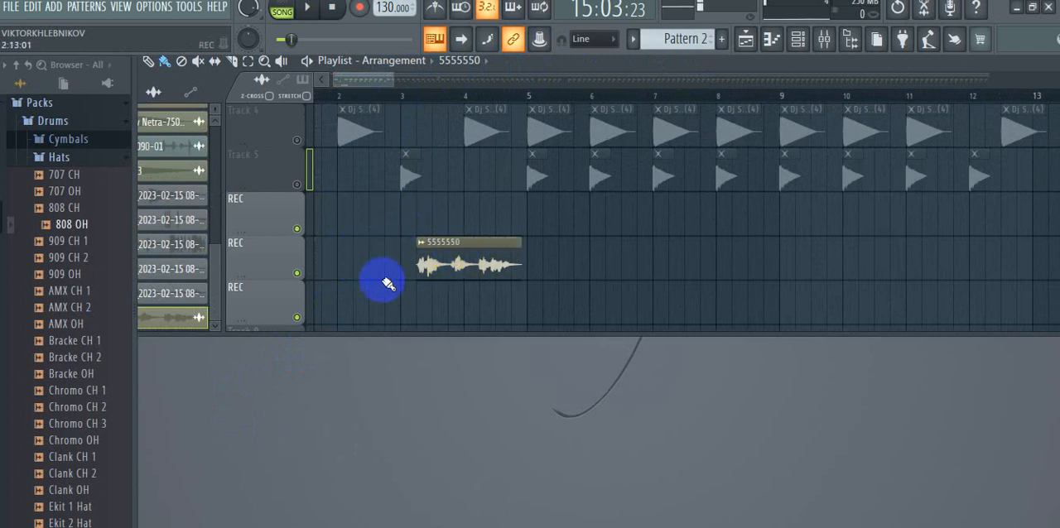
- Open the channel settings of the 5555550 clip and route it to a free mixer track
double_click(447, 253)
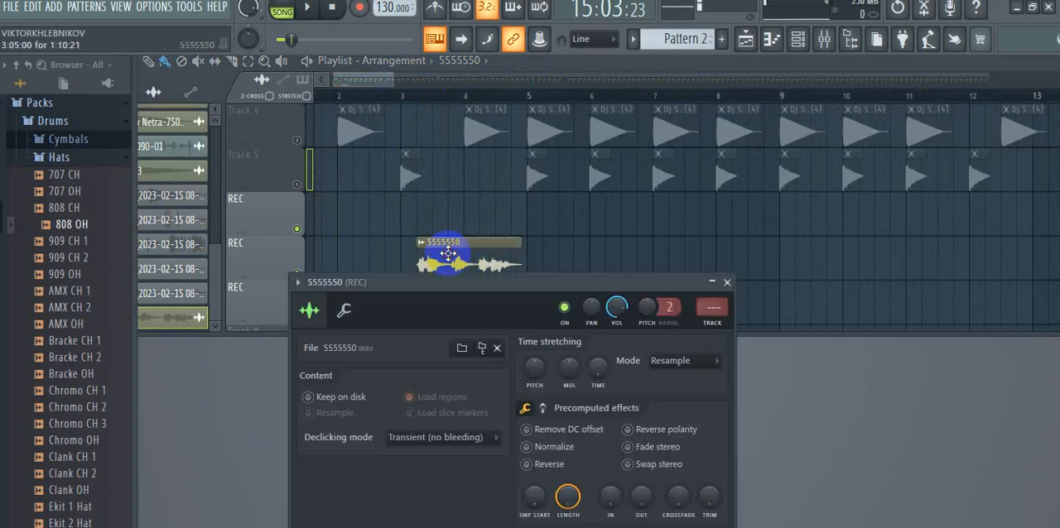
left_click_drag(489, 285, 629, 100)
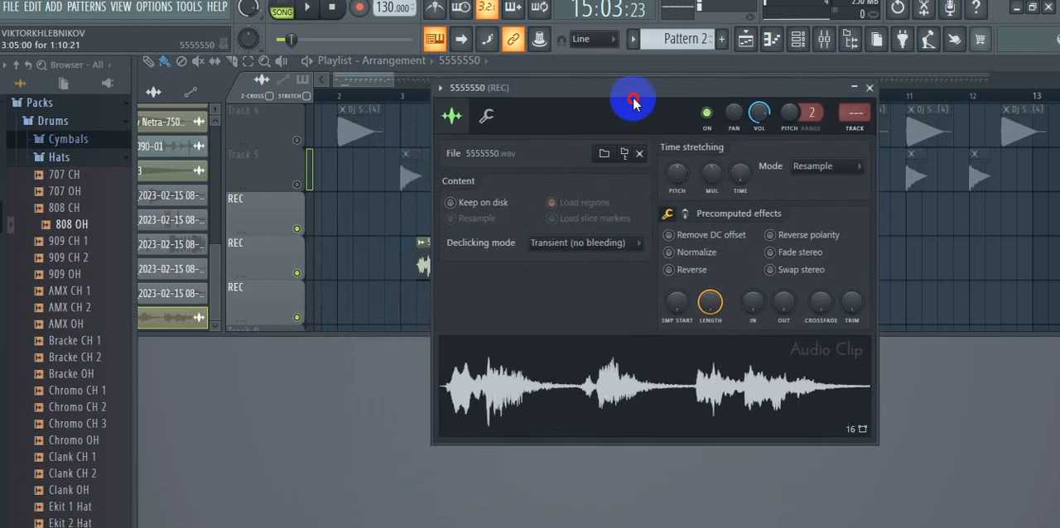
left_click(440, 88)
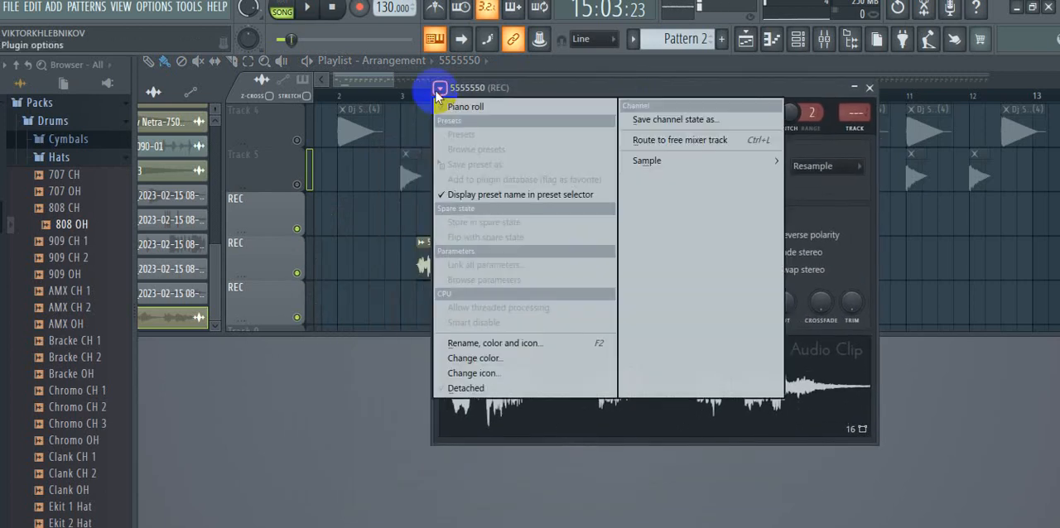
left_click(660, 140)
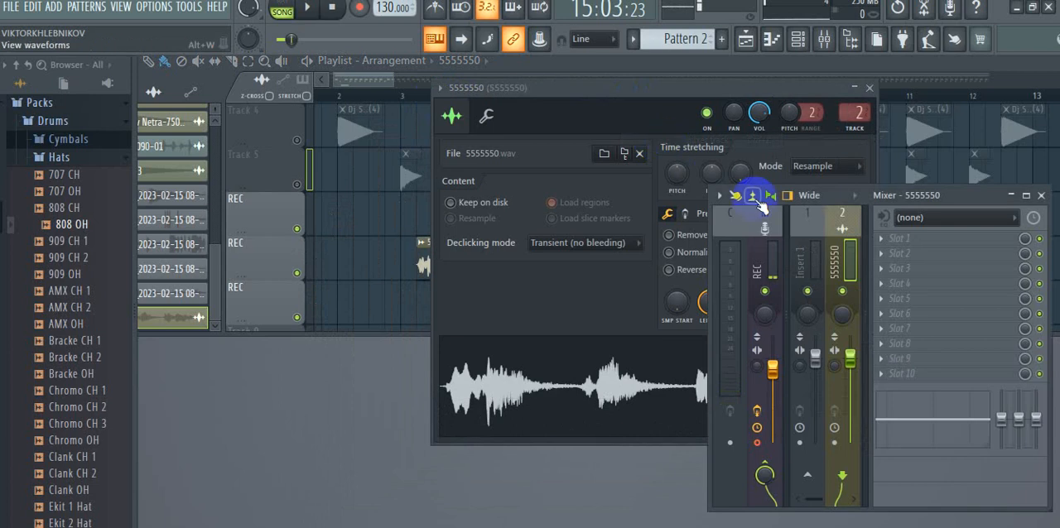
- Load Fruity Reeverb 2 into slot 1 of the 5555550 mixer track and move its window clear of the playlist
left_click(919, 242)
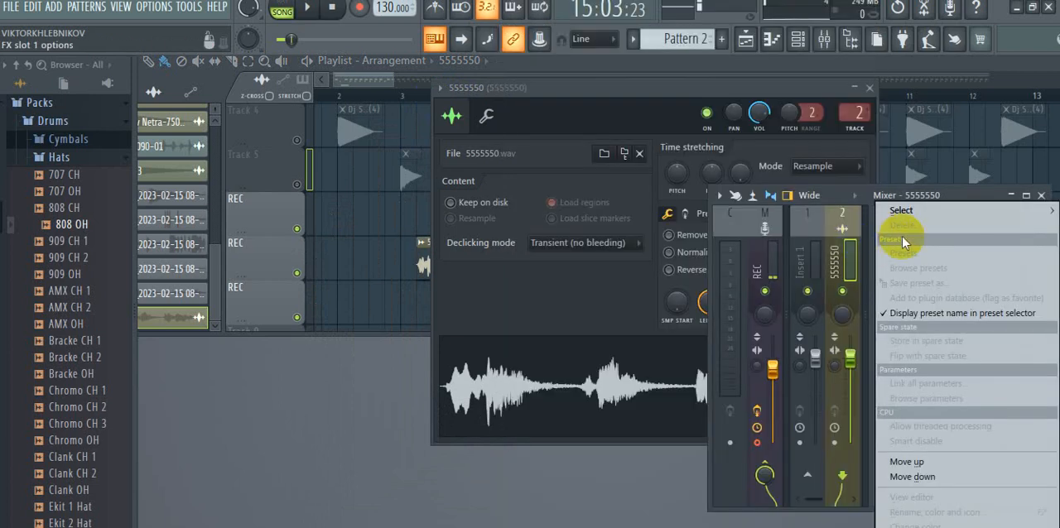
left_click(836, 197)
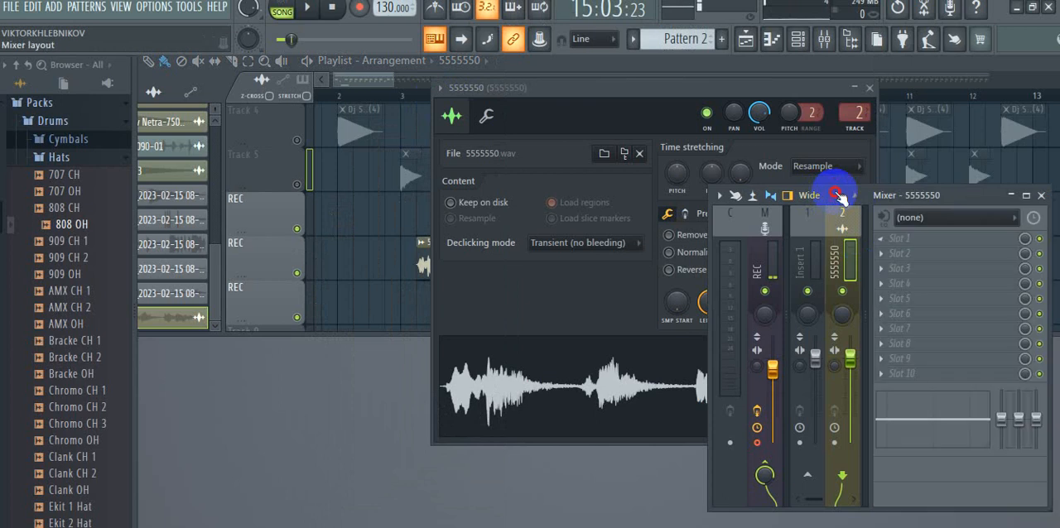
left_click(930, 241)
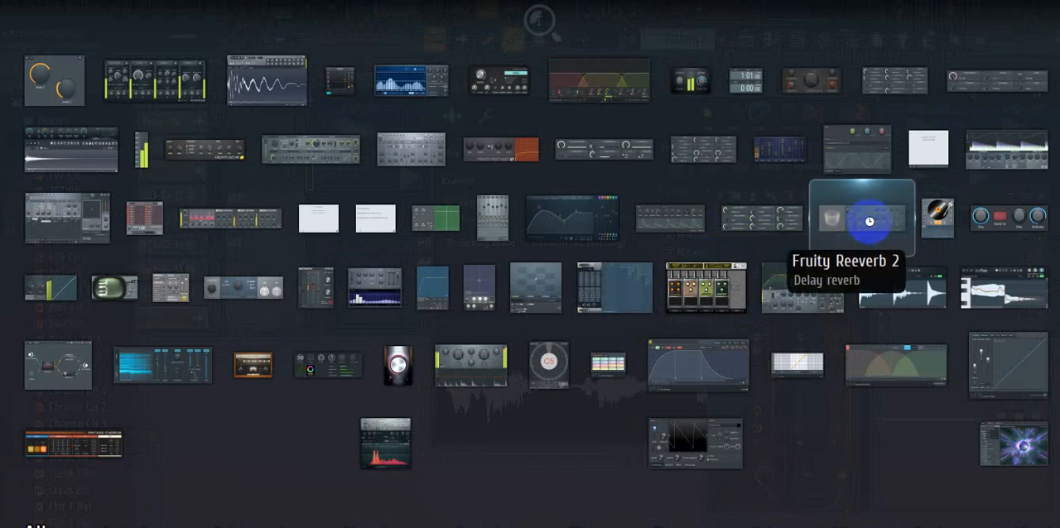
left_click(871, 226)
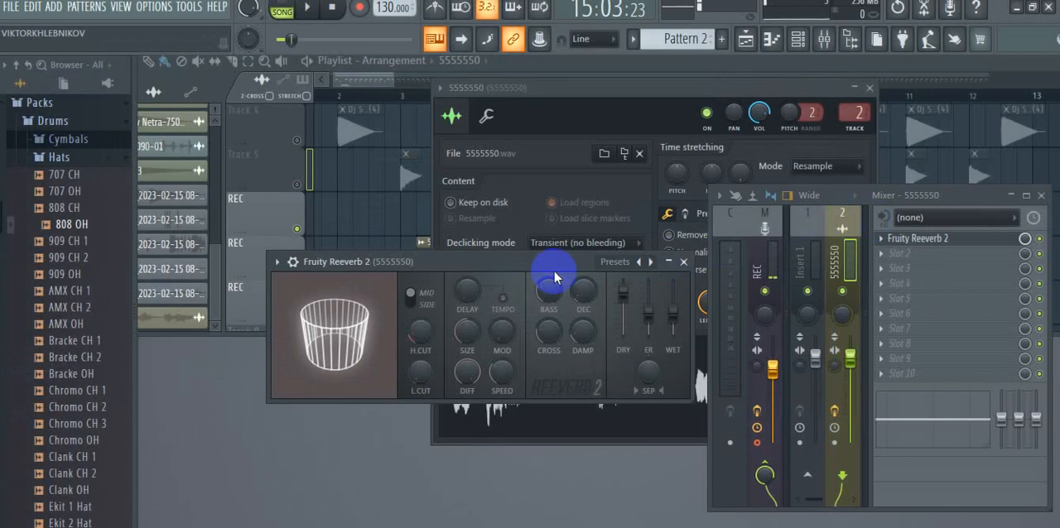
left_click_drag(503, 262, 437, 294)
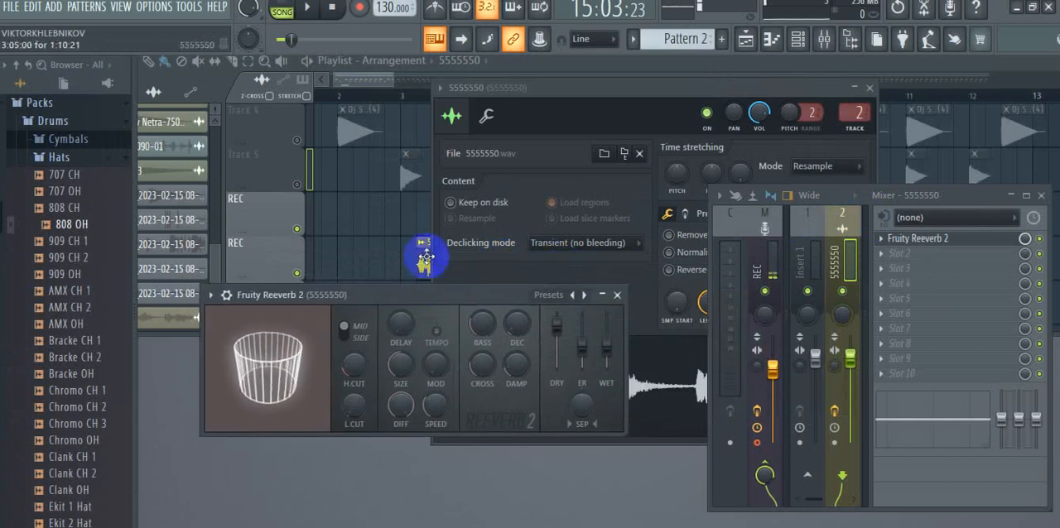
- Move the 5555550 clip to just before bar 2, play the song from the beginning, and pause it partway through the clip
left_click(306, 8)
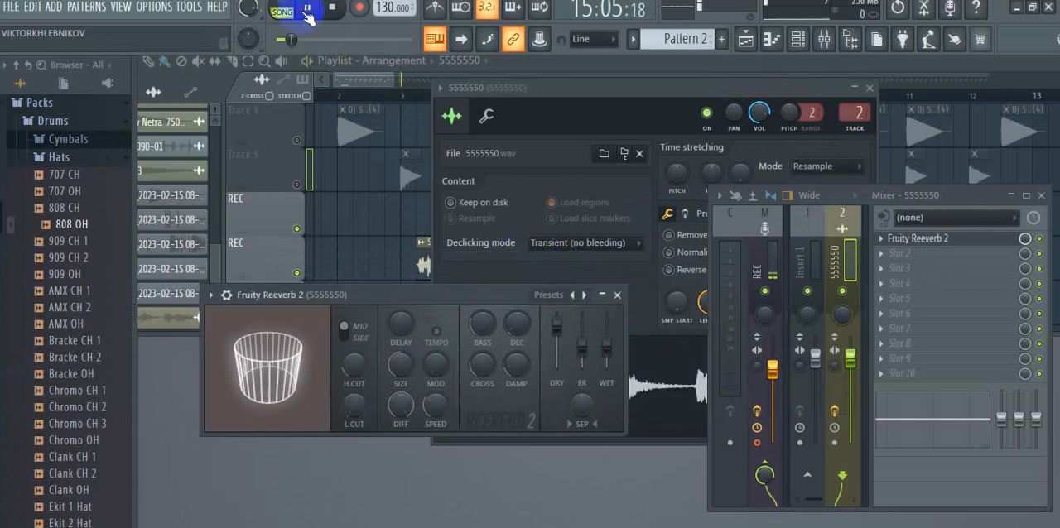
left_click_drag(407, 300, 414, 367)
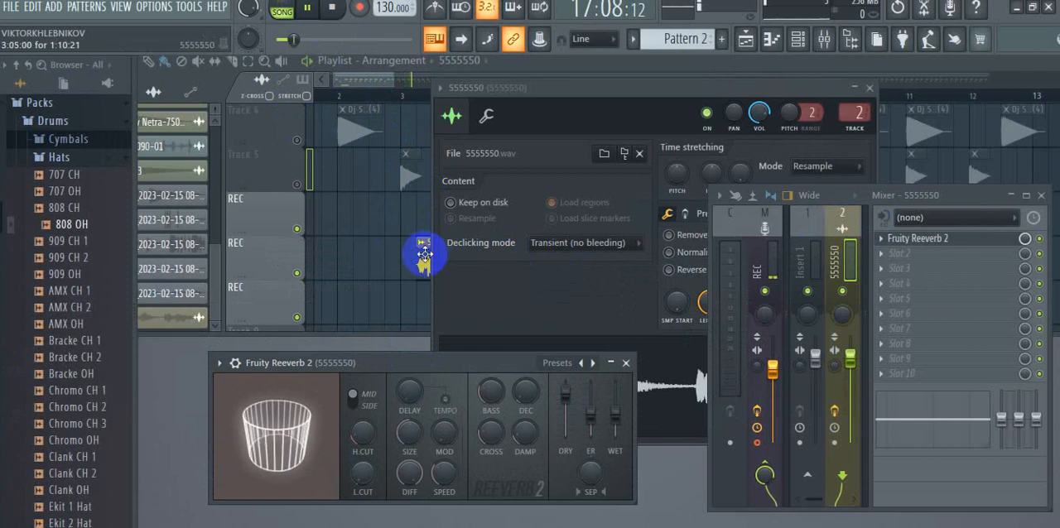
left_click_drag(421, 256, 324, 250)
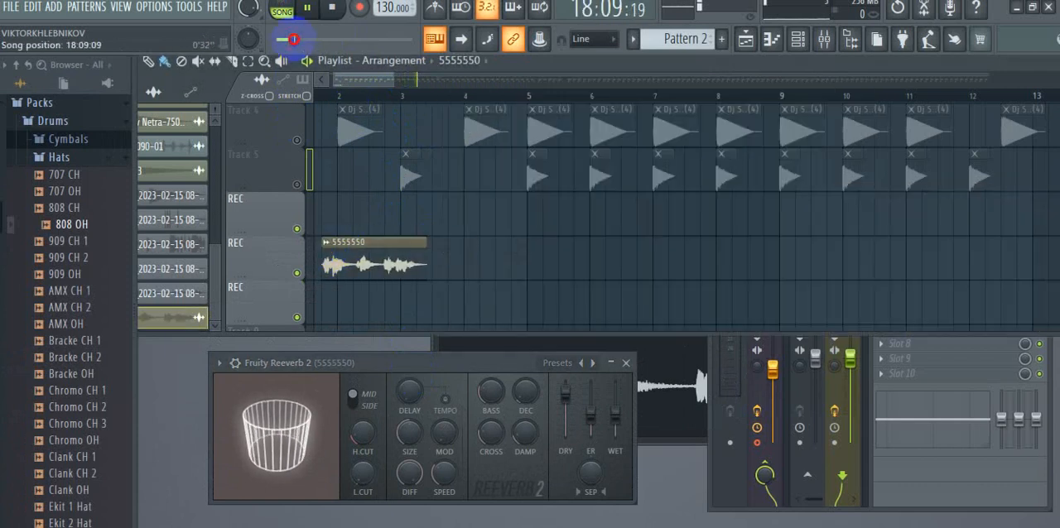
left_click_drag(295, 40, 282, 43)
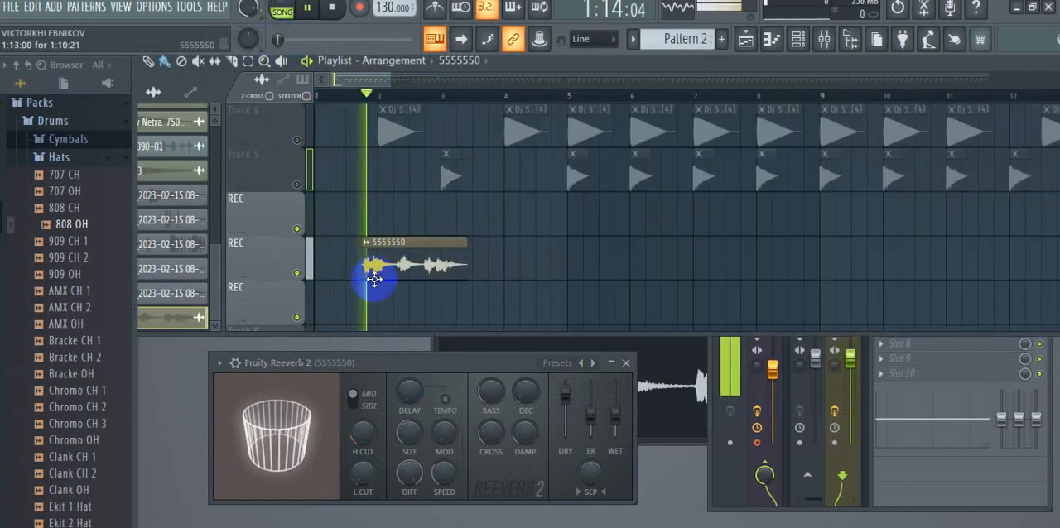
left_click(313, 8)
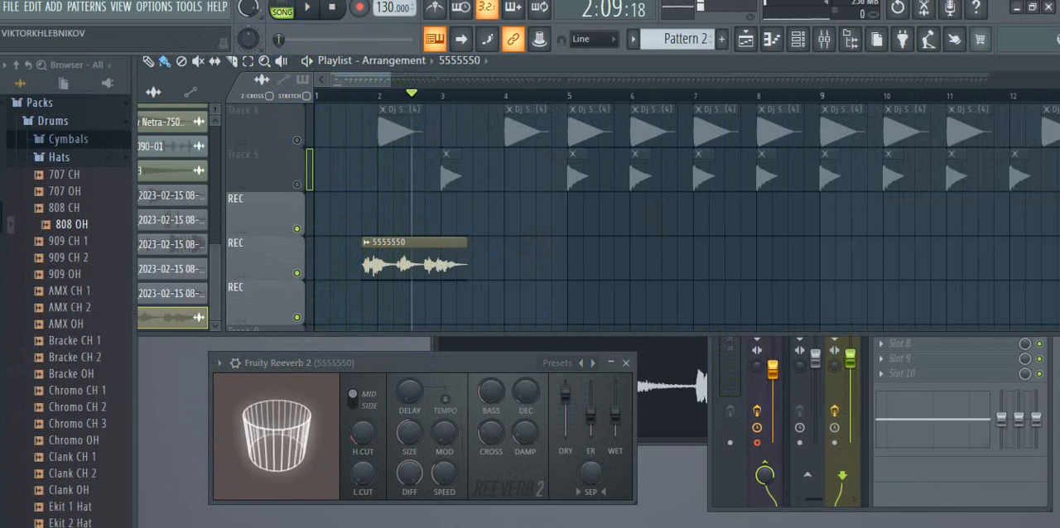
- Check the application volume levels in the system's Volume Mixer and close it
right_click(870, 527)
left_click(944, 455)
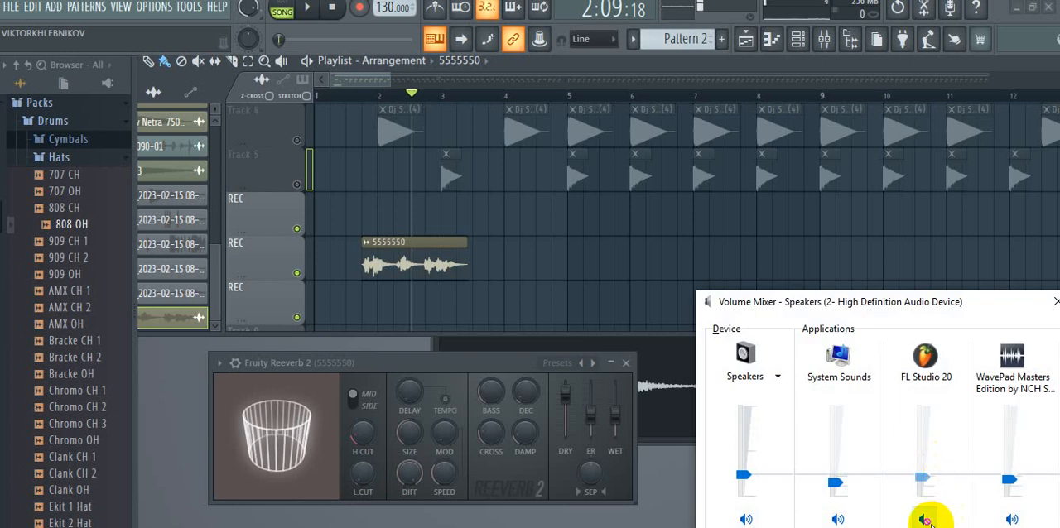
left_click(1055, 305)
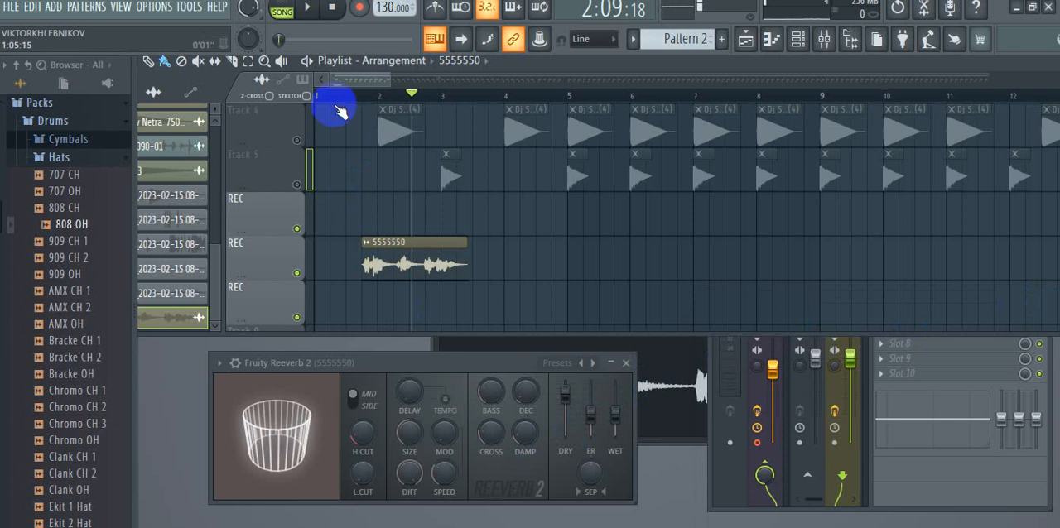
- Listen to the 5555550 clip with reverb by replaying the song from before bar 2, and pause partway through it
left_click(306, 8)
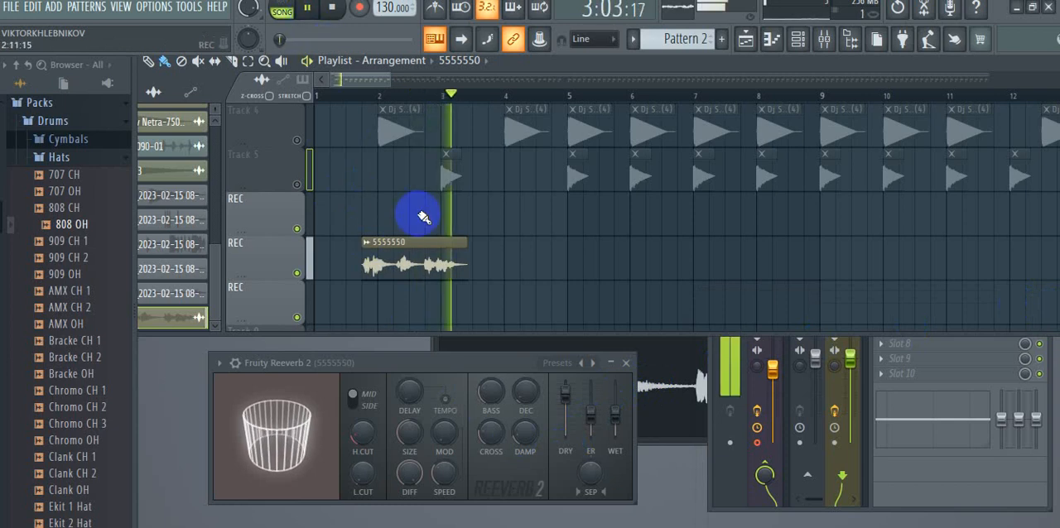
left_click(358, 98)
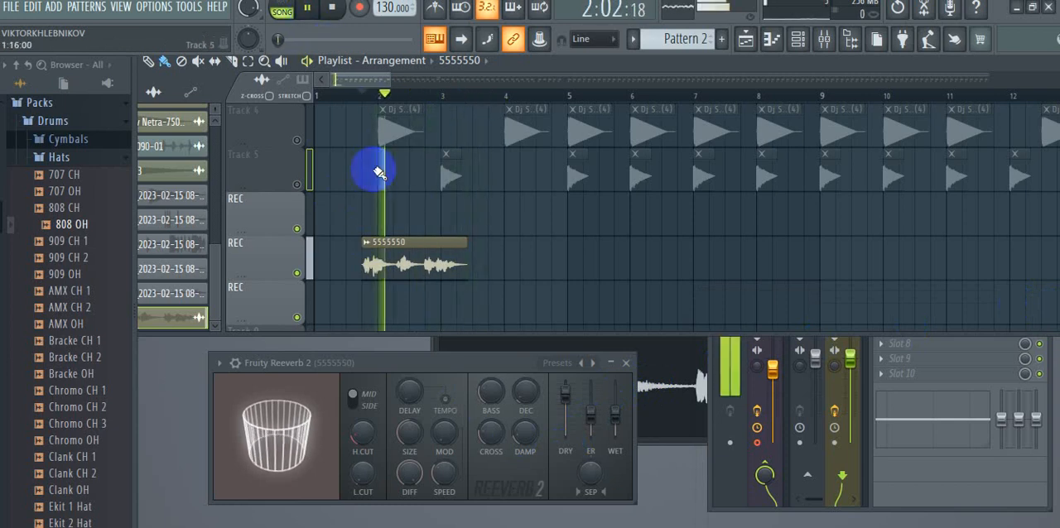
left_click(471, 107)
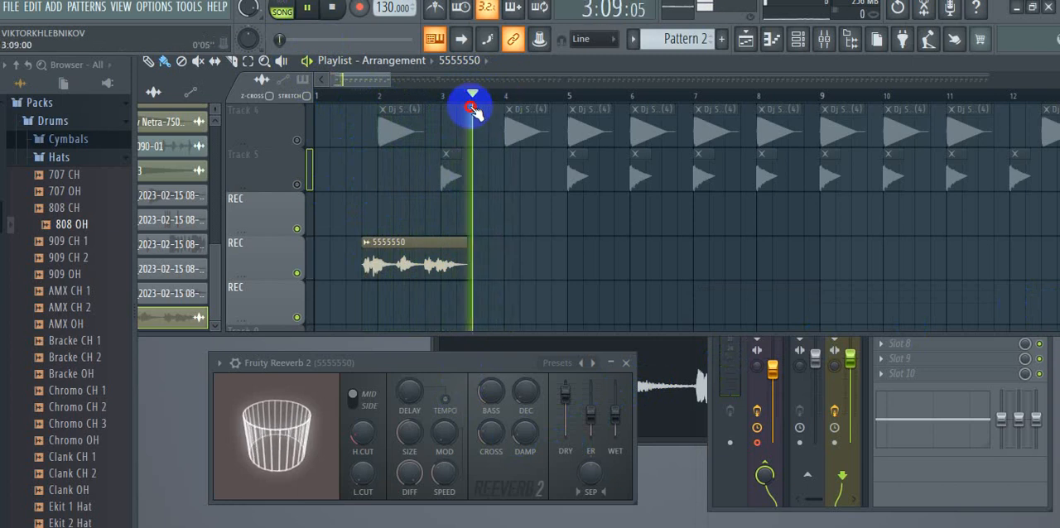
left_click(350, 103)
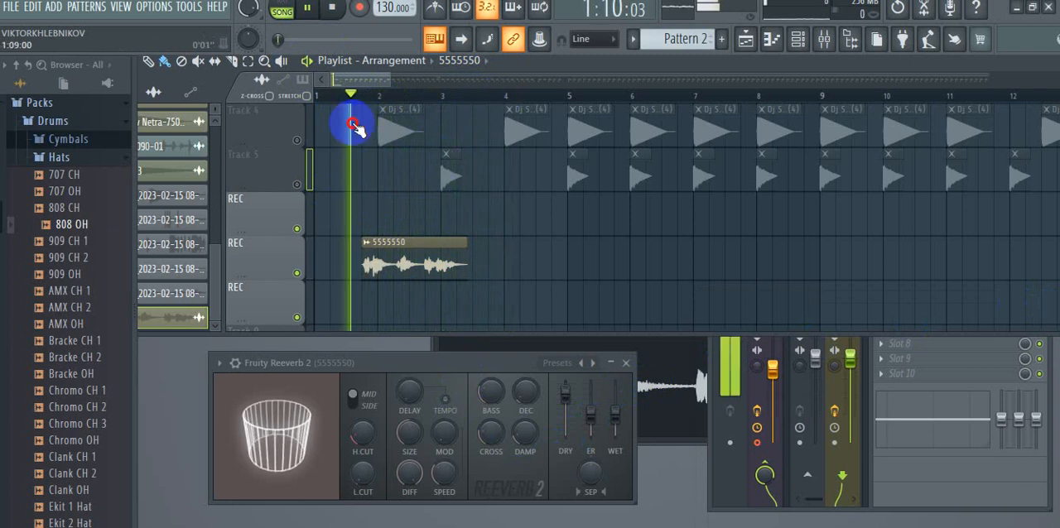
left_click(311, 10)
- Bring up the 5555550 channel settings window, close it, and return to the Fruity Reeverb 2 level sliders
left_click(497, 366)
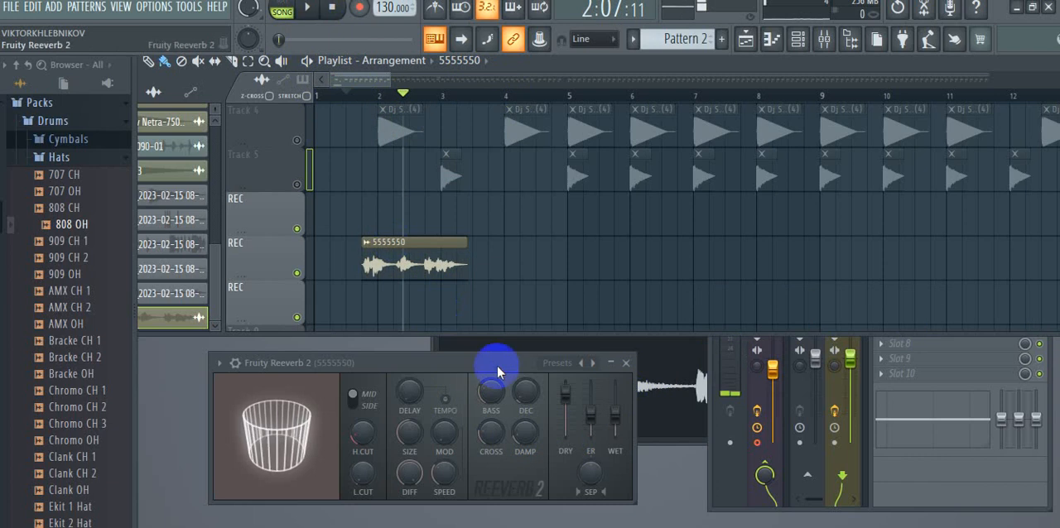
left_click(662, 371)
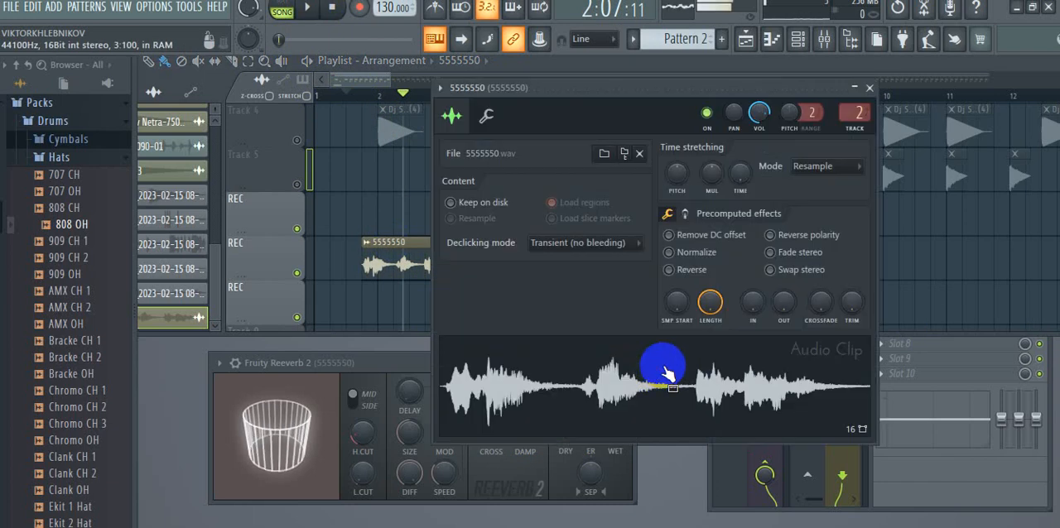
left_click(868, 88)
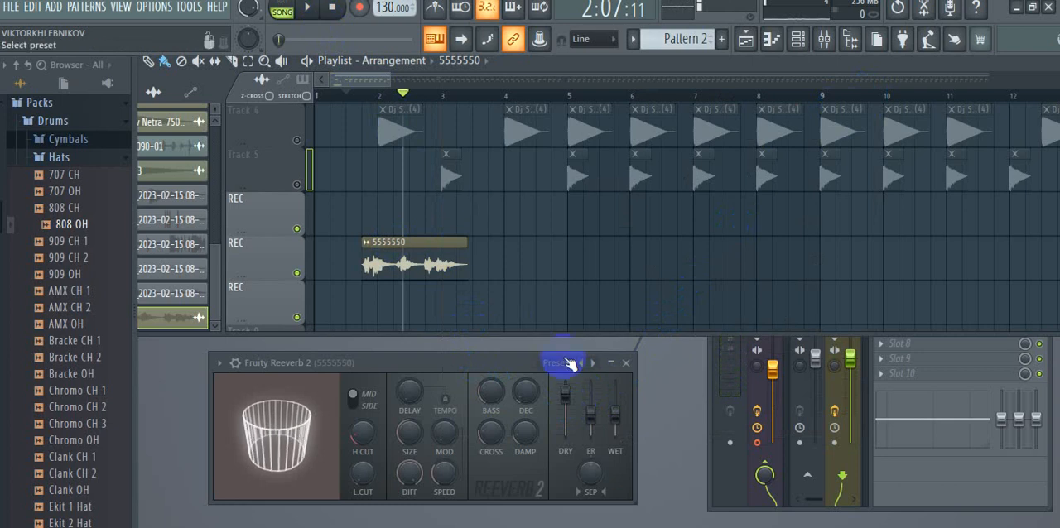
left_click(599, 404)
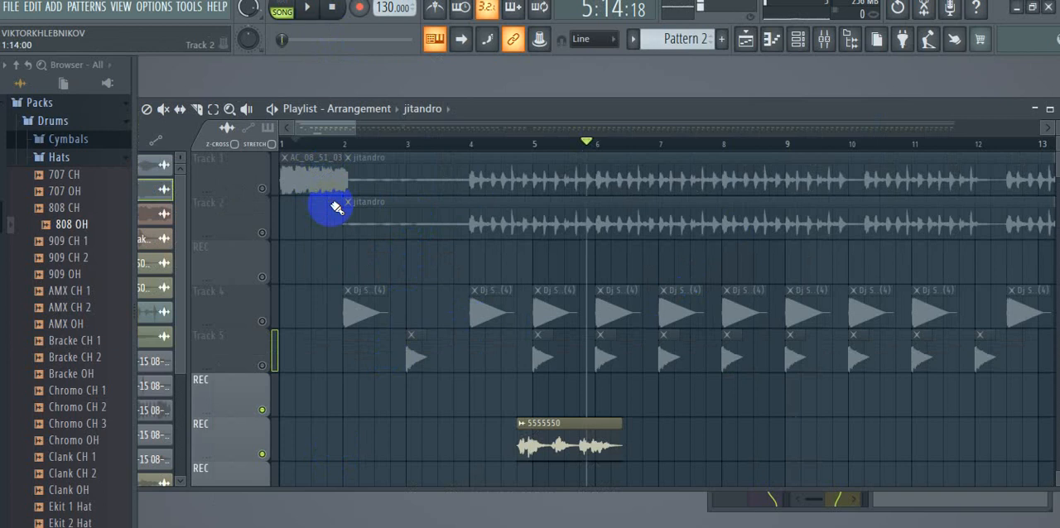
- Delete every clip from the playlist, including the stray jitandro clip placed on Track 2
key("ctrl+a")
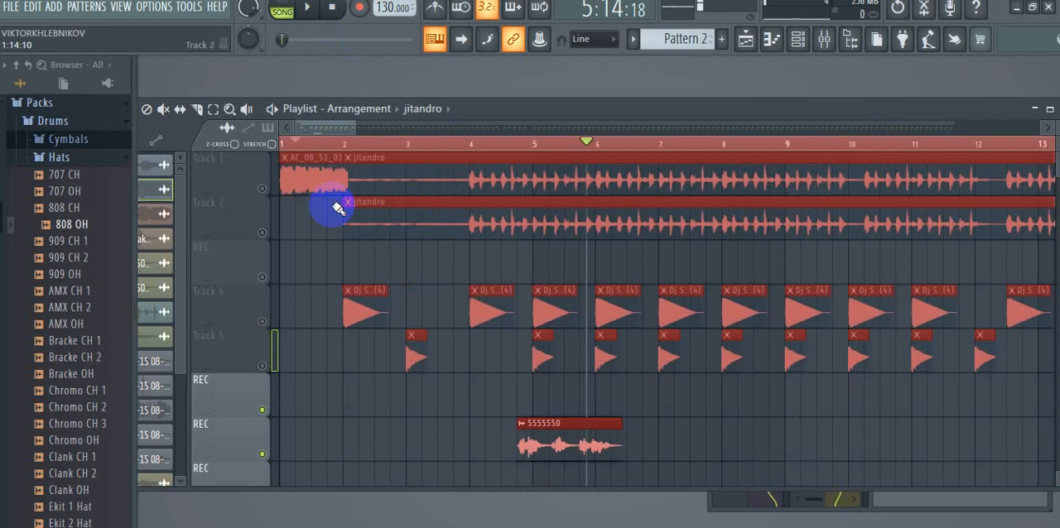
key("Delete")
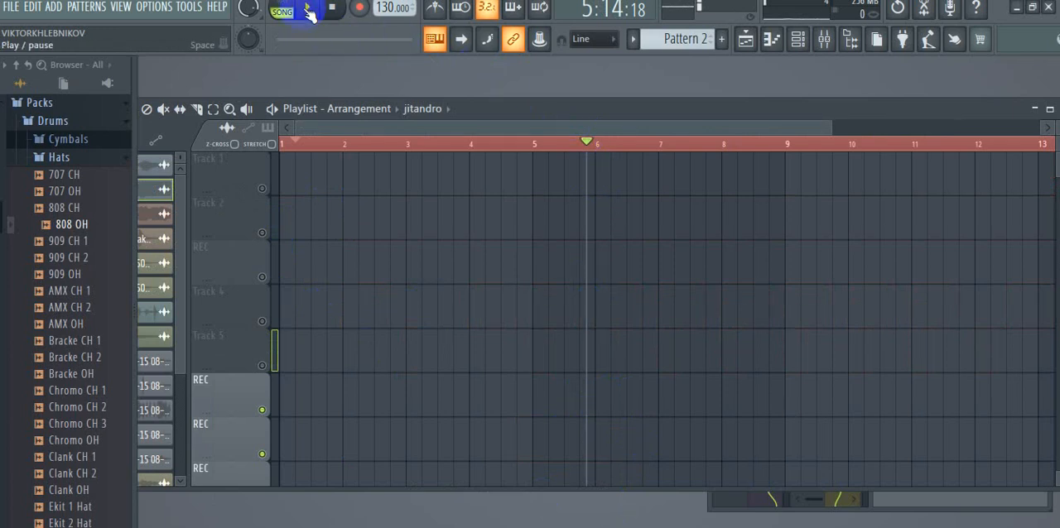
left_click(325, 215)
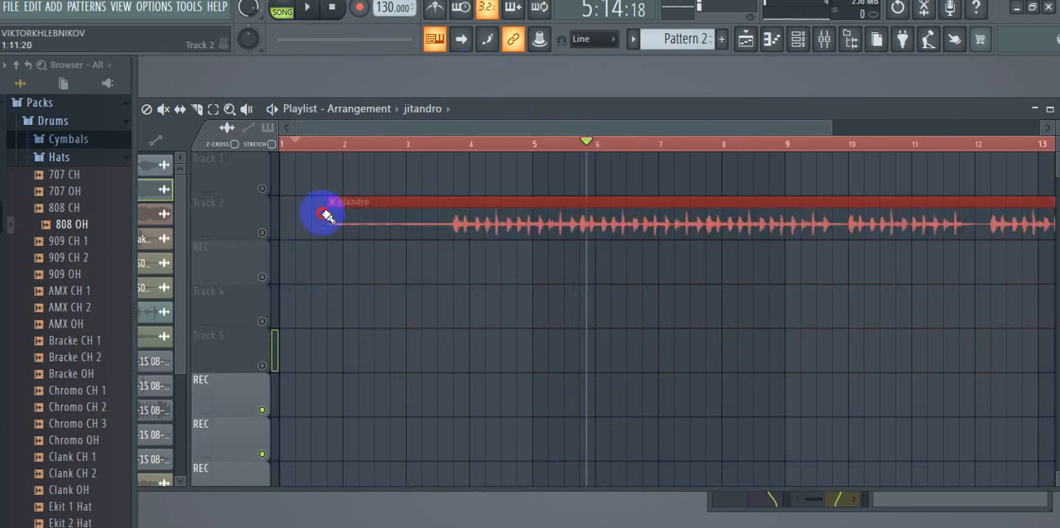
right_click(374, 220)
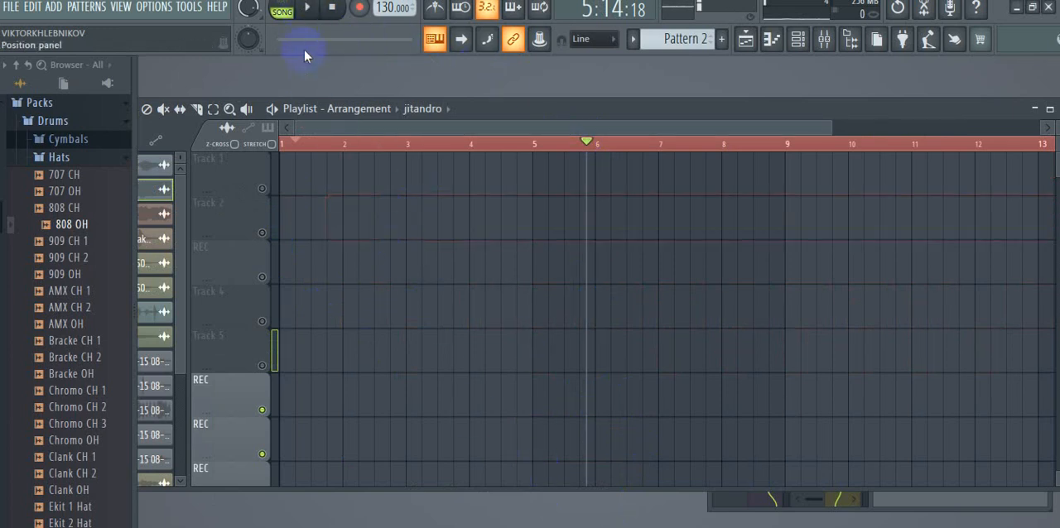
left_click(313, 12)
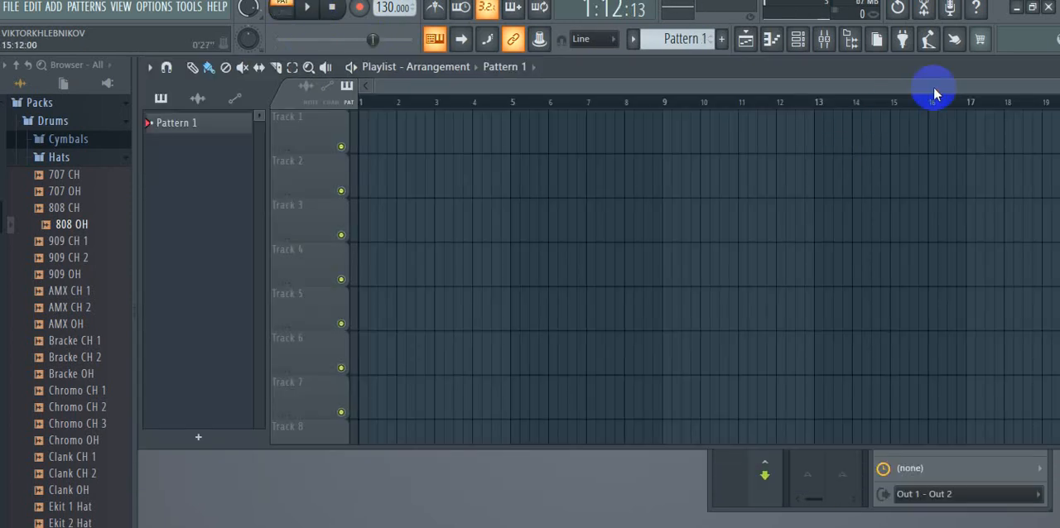
- Import 5555550.wav from the desktop onto Track 1 at bar 1 and play it through in song mode
left_click(1018, 10)
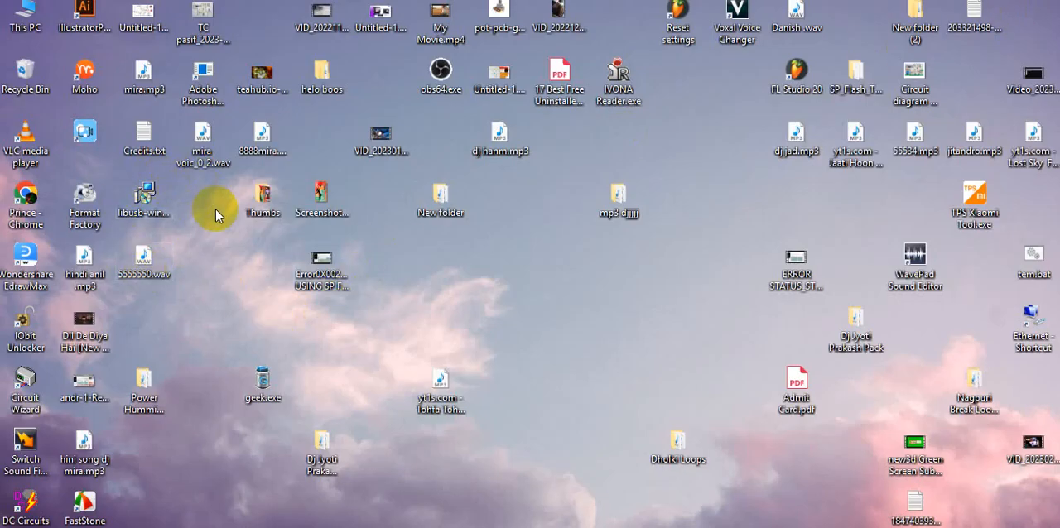
left_click_drag(142, 259, 378, 137)
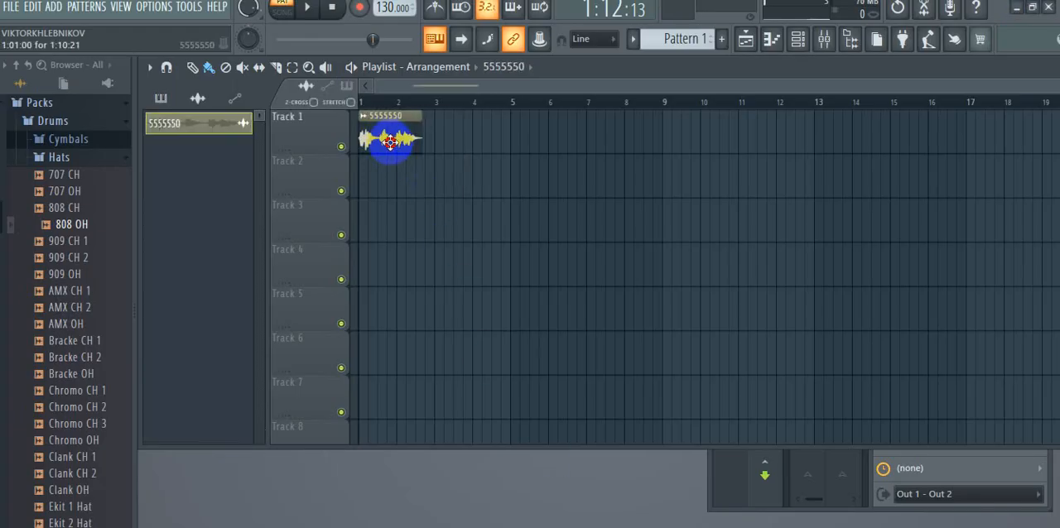
left_click(286, 10)
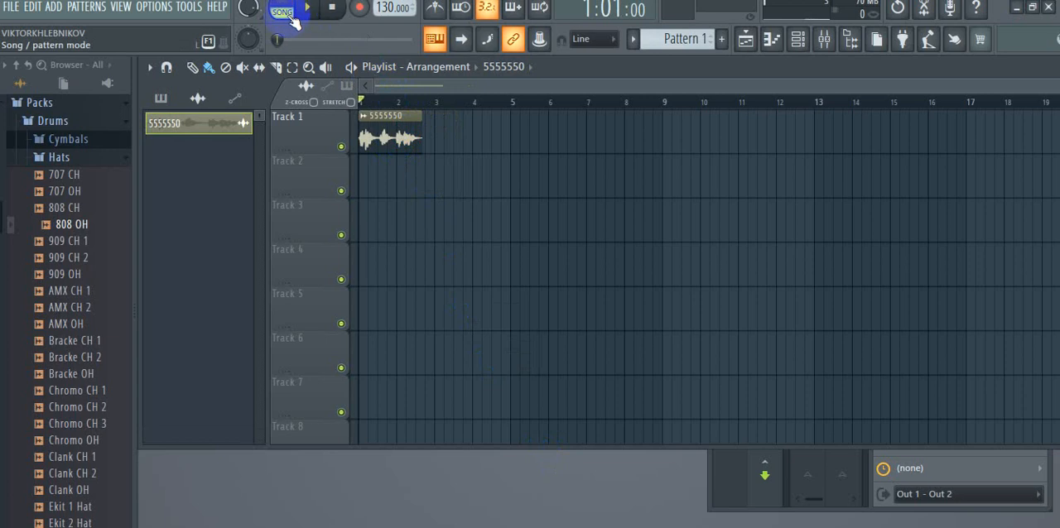
left_click(307, 8)
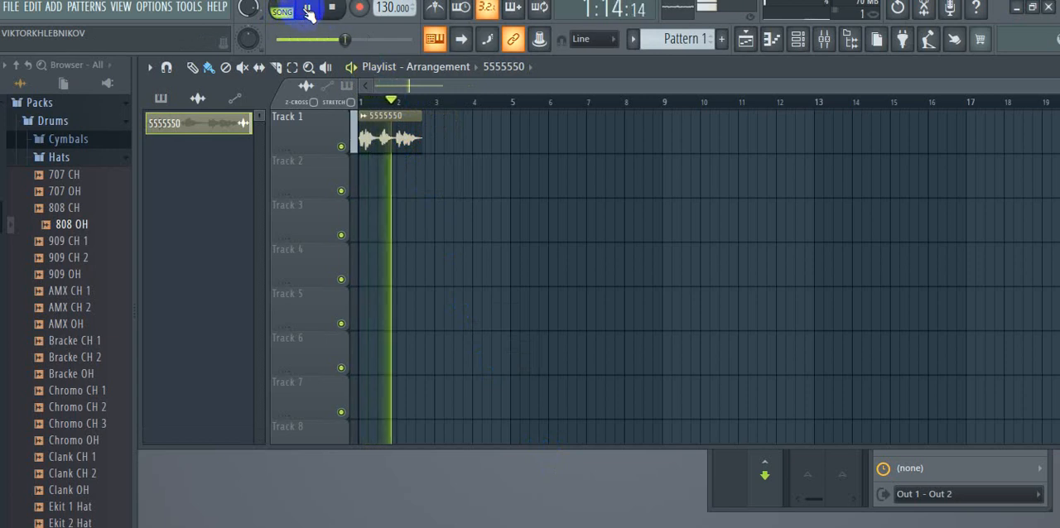
left_click(308, 10)
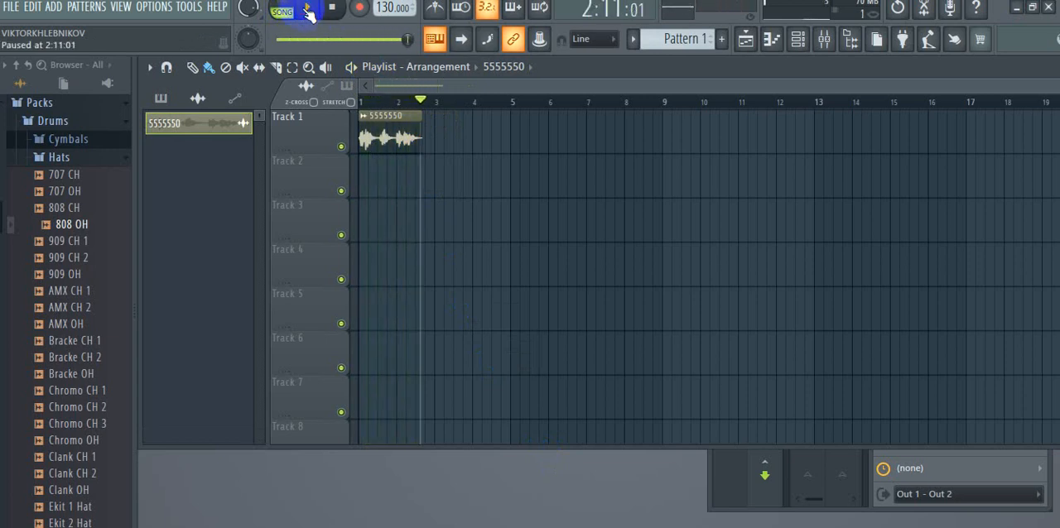
- Open the channel settings of the 5555550 clip on Track 1 and route it to a free mixer track
left_click(370, 122)
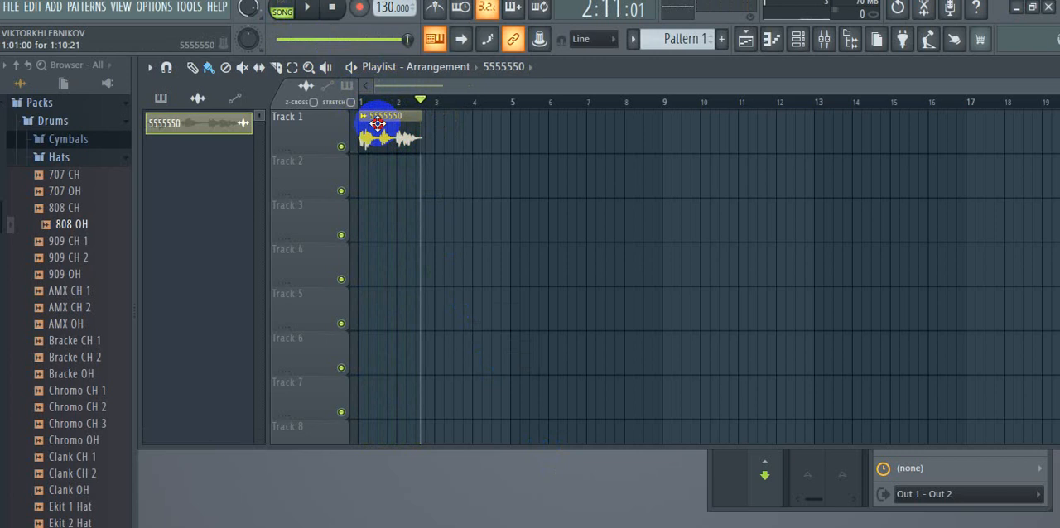
double_click(376, 123)
left_click_drag(436, 250, 517, 73)
left_click(337, 66)
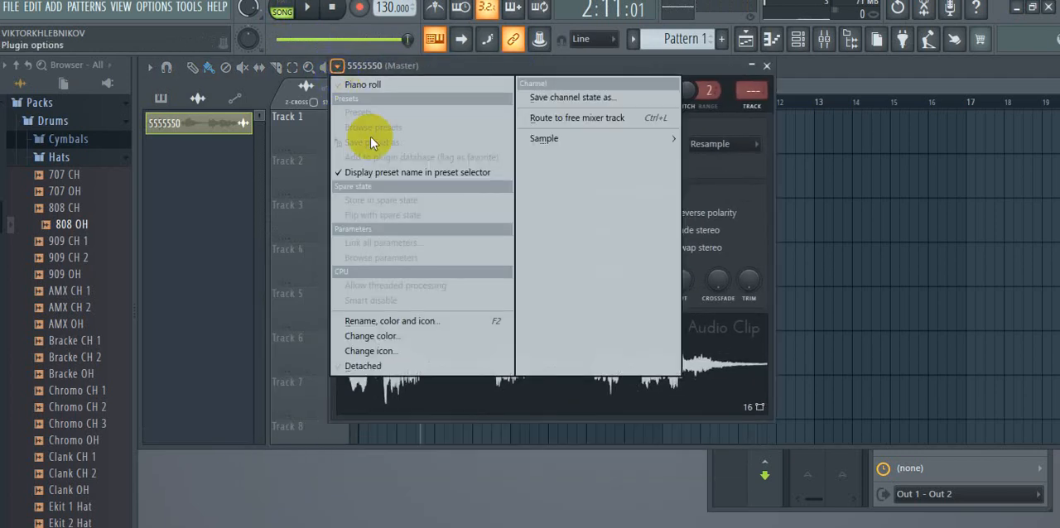
left_click(582, 118)
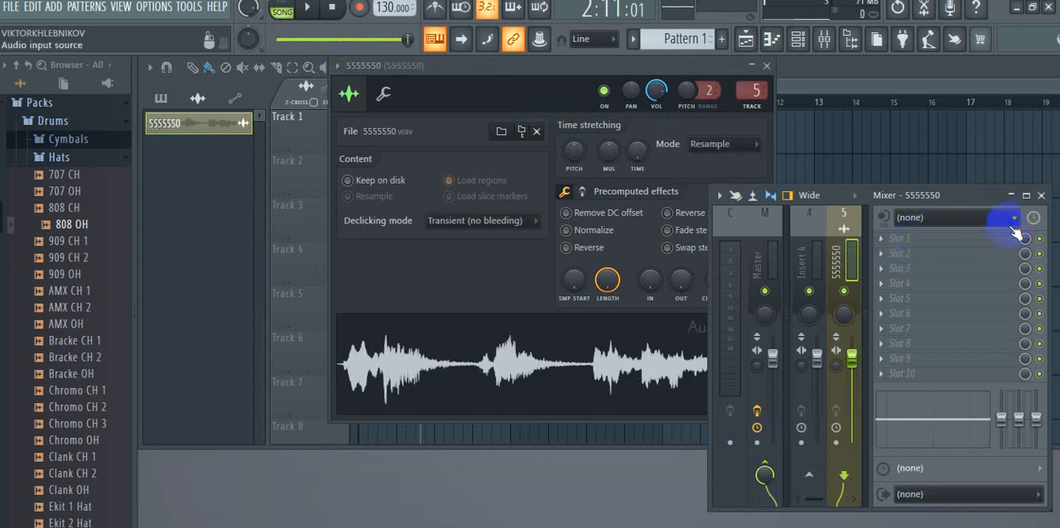
- Load Fruity Reeverb 2 into slot 1 of the clip's mixer track and close the 5555550 channel settings
left_click(906, 237)
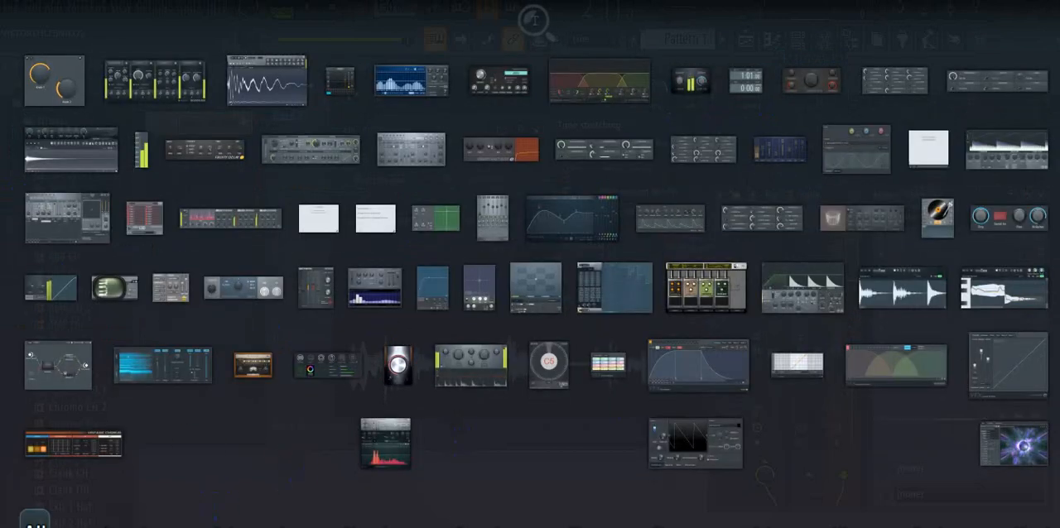
left_click(880, 229)
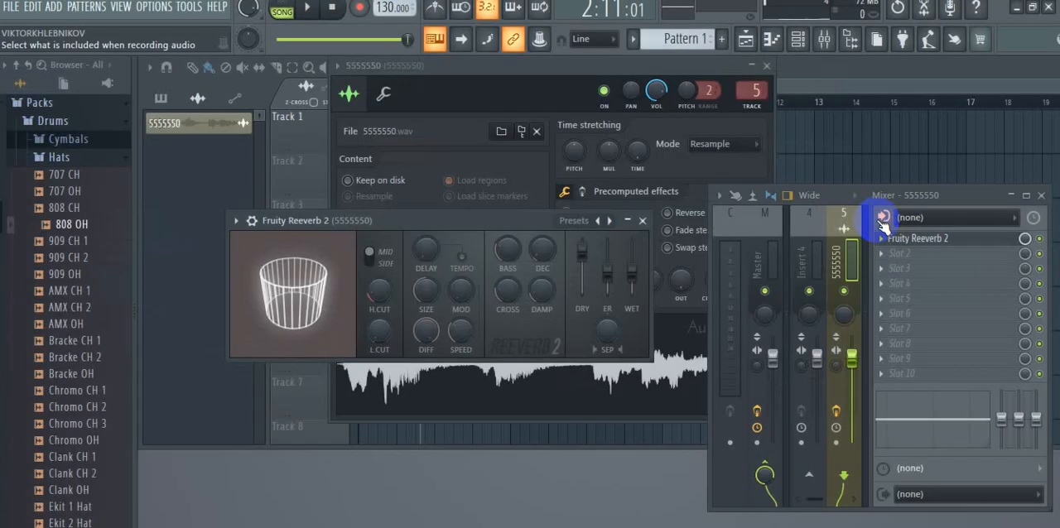
left_click_drag(480, 217, 747, 142)
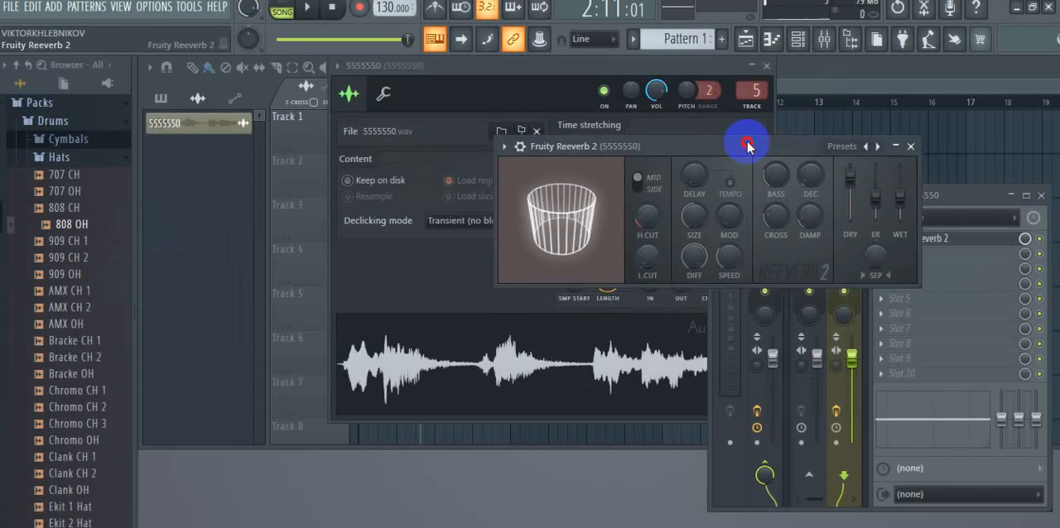
left_click(766, 67)
left_click(766, 67)
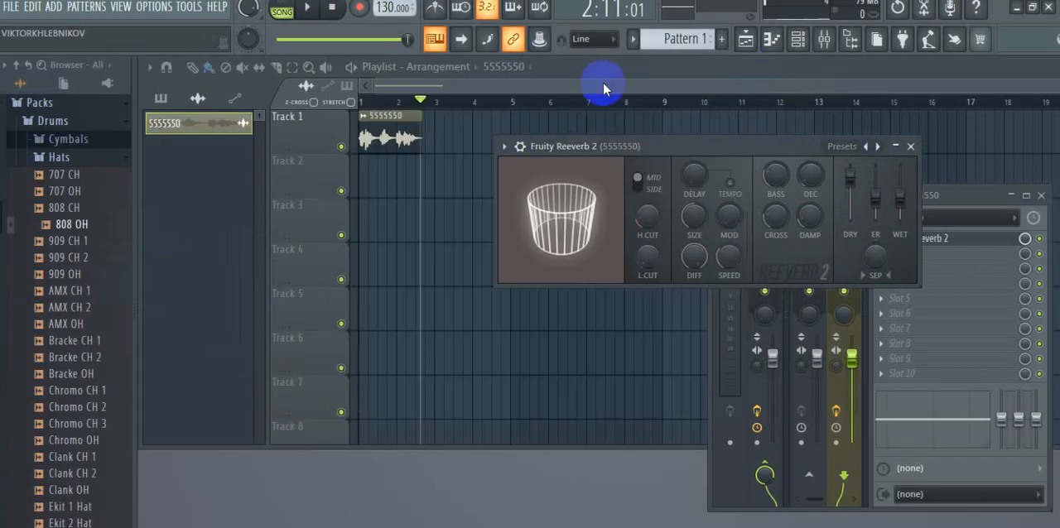
- During playback, make the Fruity Reeverb 2 room box-shaped, lower the dry level to about 79% and raise the wet level; close the plugin and pause
left_click(307, 9)
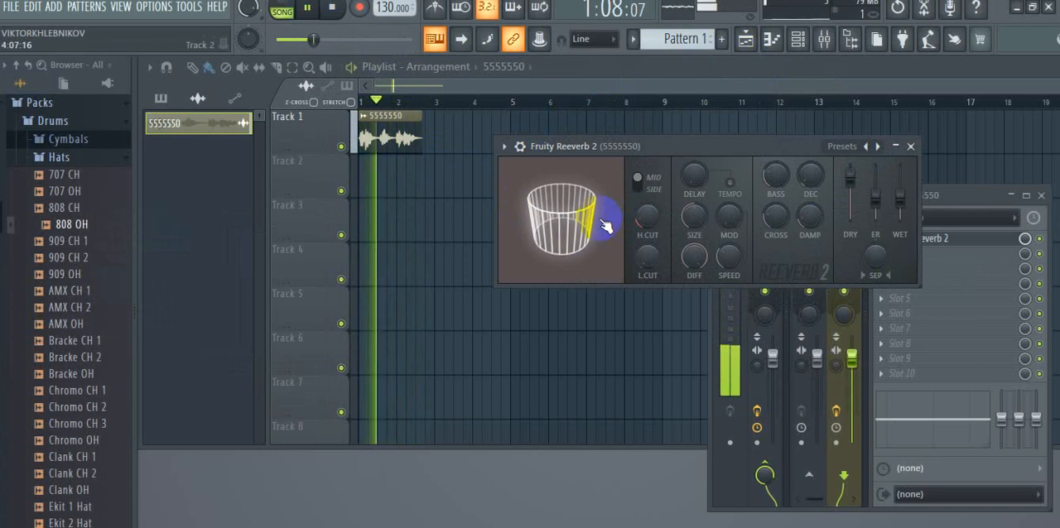
left_click_drag(609, 225, 599, 179)
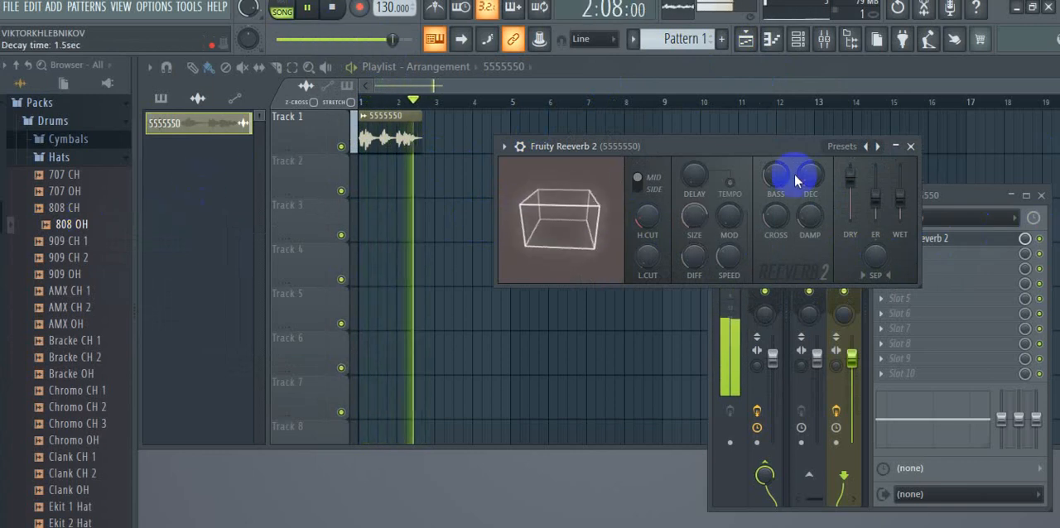
mouse_move(853, 177)
left_mouse_down()
mouse_move(850, 238)
mouse_move(862, 163)
mouse_move(856, 218)
mouse_move(901, 174)
mouse_move(907, 213)
mouse_move(866, 201)
mouse_move(873, 194)
mouse_move(876, 223)
mouse_move(872, 131)
mouse_move(874, 193)
mouse_move(850, 198)
mouse_move(846, 230)
mouse_move(849, 186)
left_mouse_up()
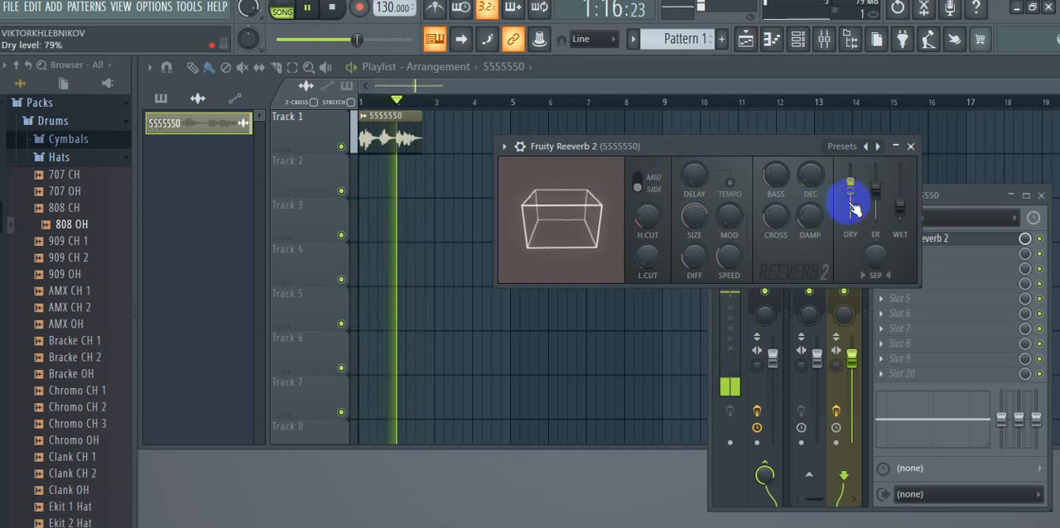
left_click_drag(900, 208, 901, 149)
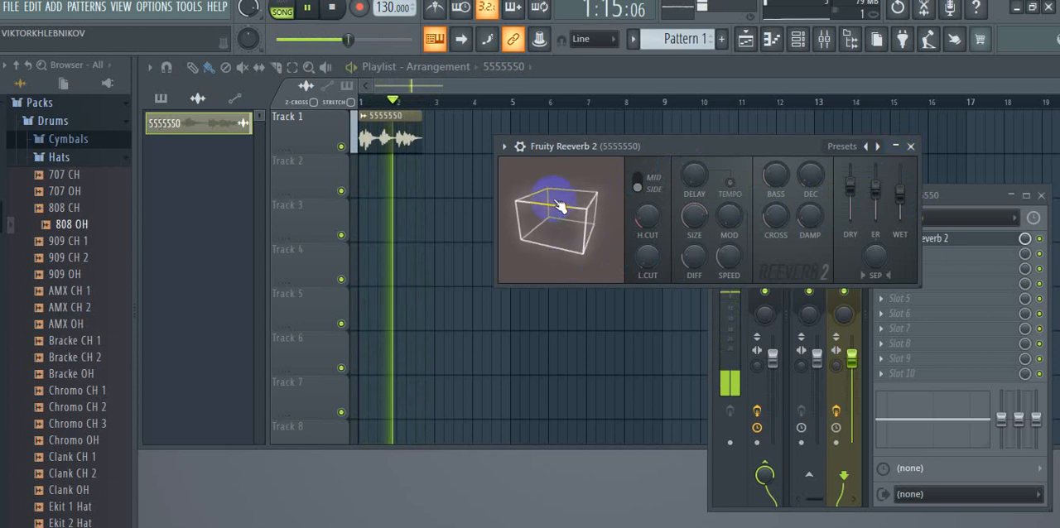
left_click(903, 149)
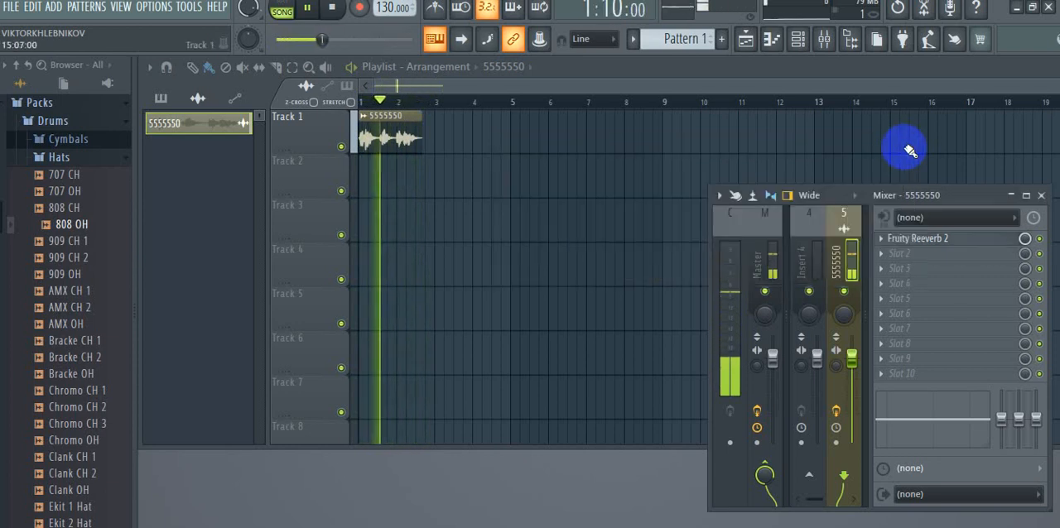
left_click(306, 8)
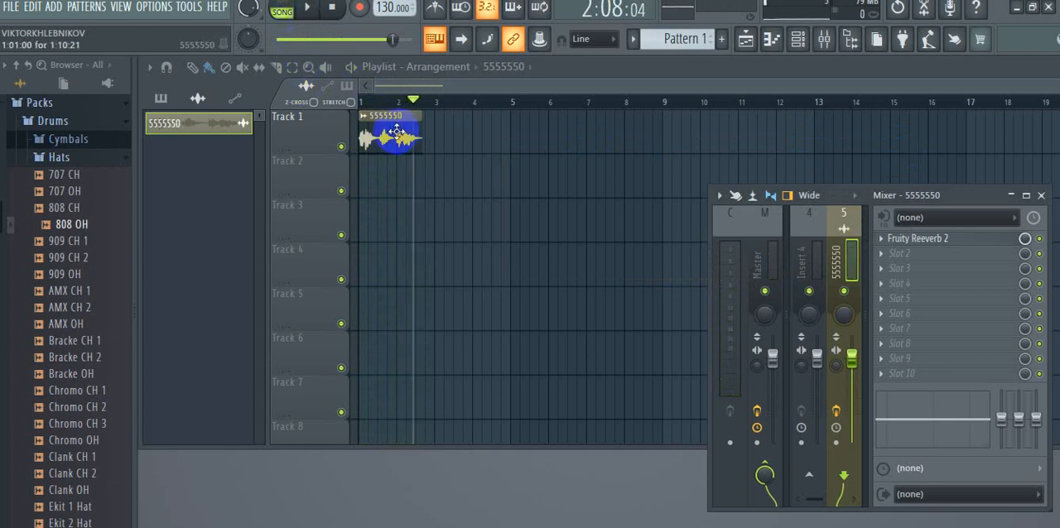
- Load Fruity Delay 2 into slot 2 of the 5555550 mixer track
left_click(936, 252)
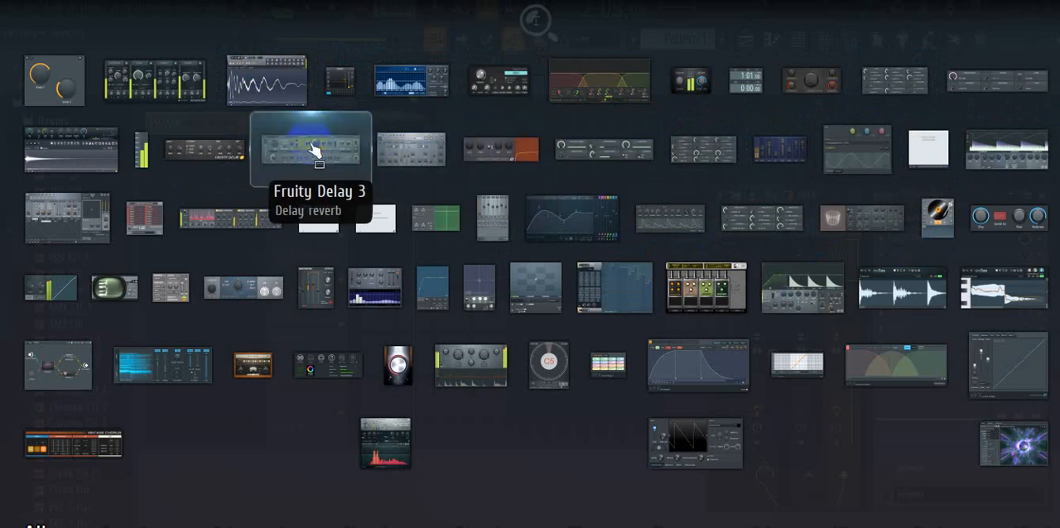
left_click(196, 150)
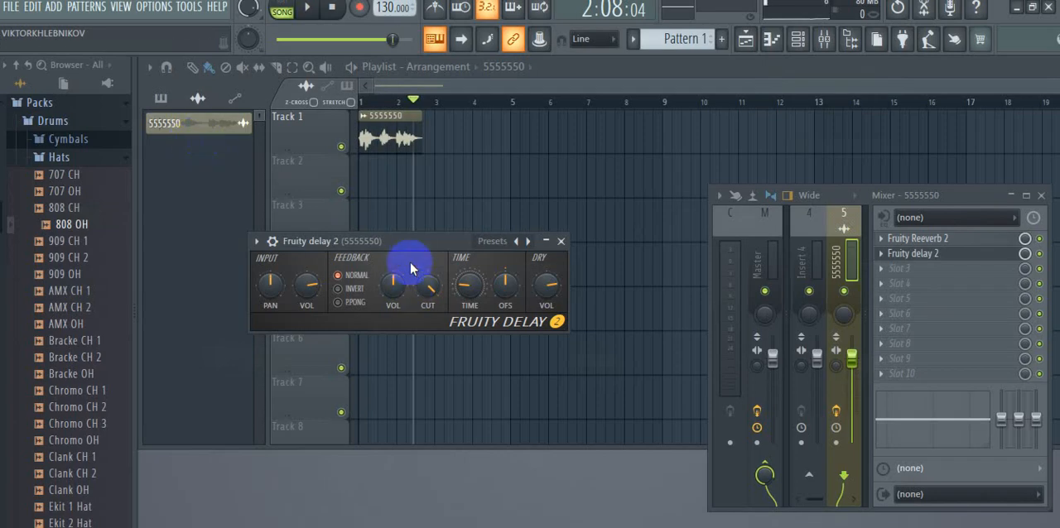
- Play the clip through Fruity Delay 2, compare its presets and load the Default (send) preset
left_click_drag(411, 243, 528, 218)
left_click(306, 8)
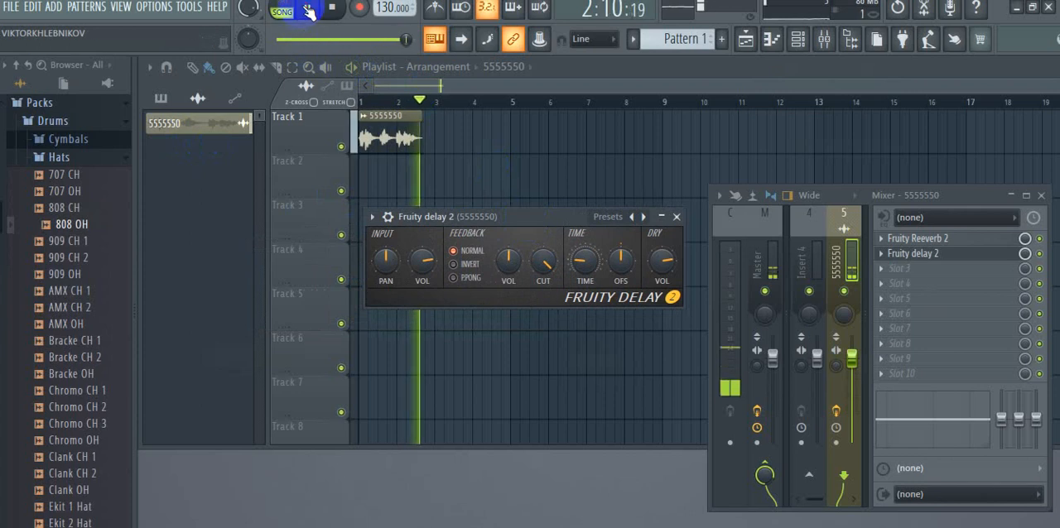
left_click(365, 95)
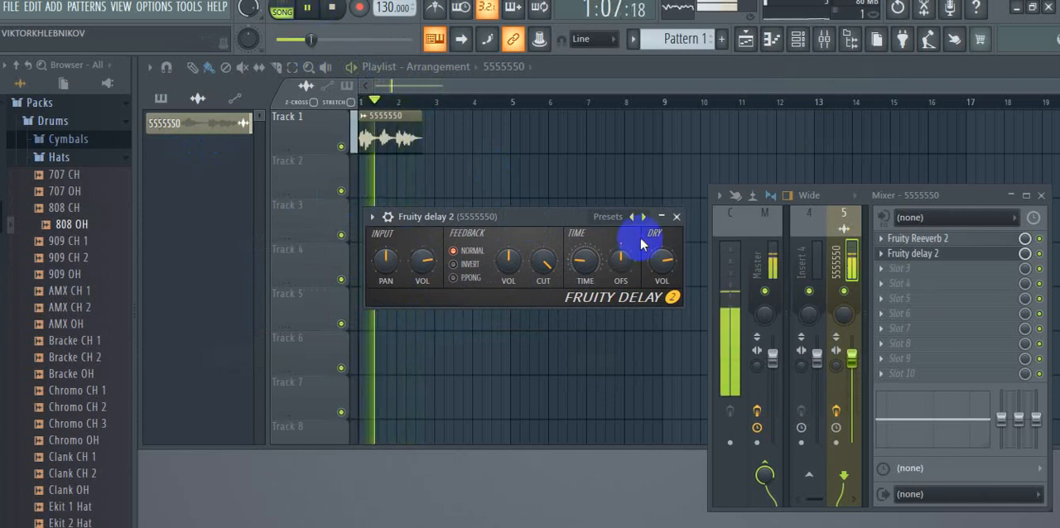
left_click(632, 217)
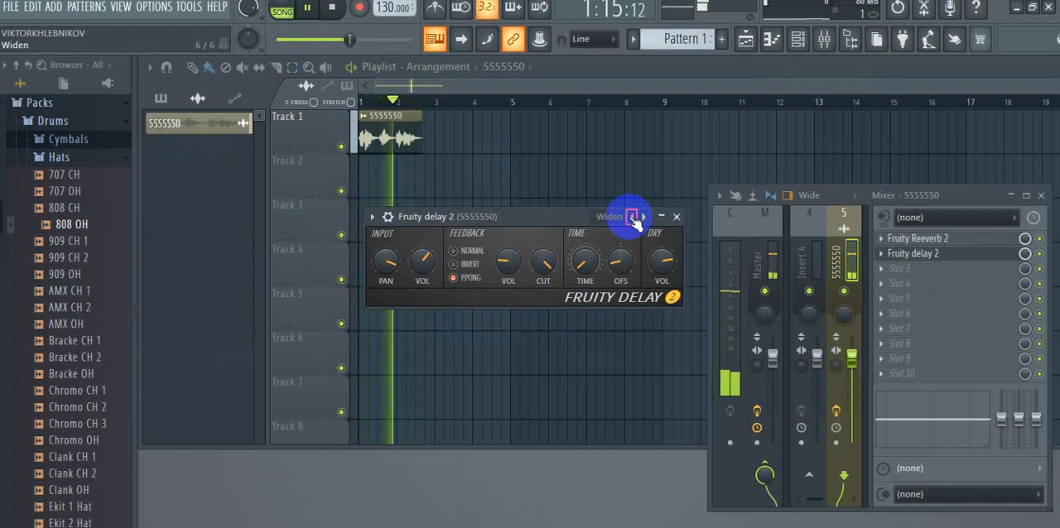
left_click(645, 219)
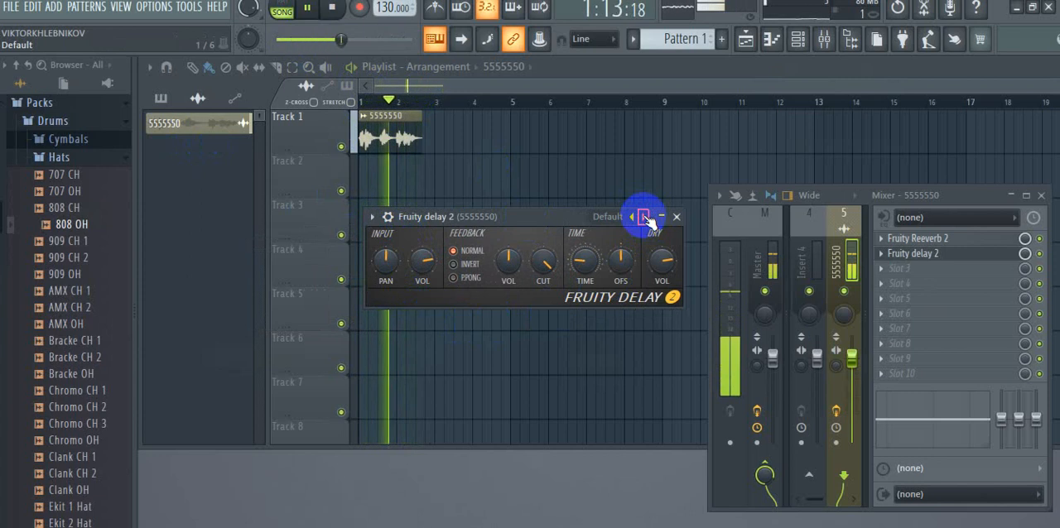
left_click(644, 218)
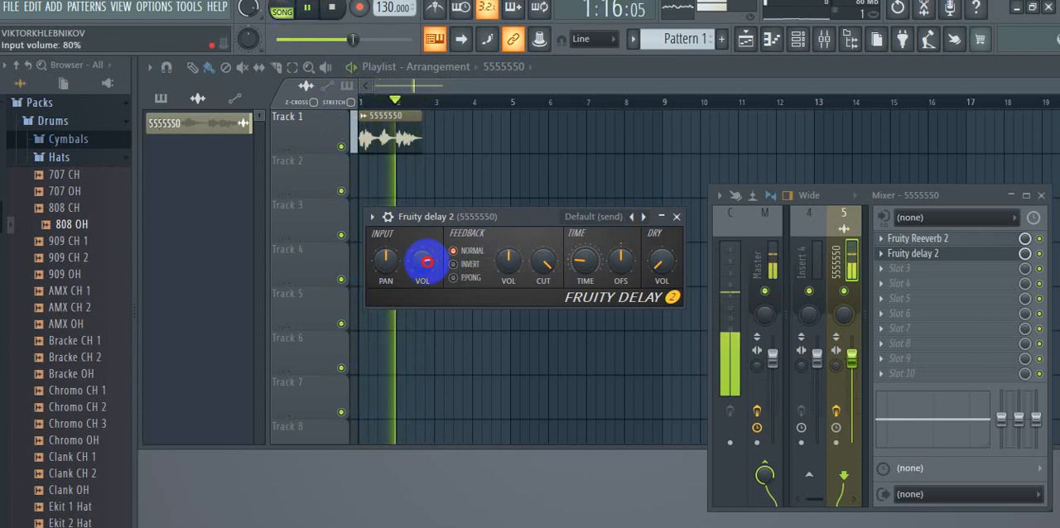
- During playback, lower the delay's input volume, set the feedback level to 57% and the delay time to 4:00
left_click_drag(426, 262, 424, 216)
left_click_drag(412, 180, 393, 291)
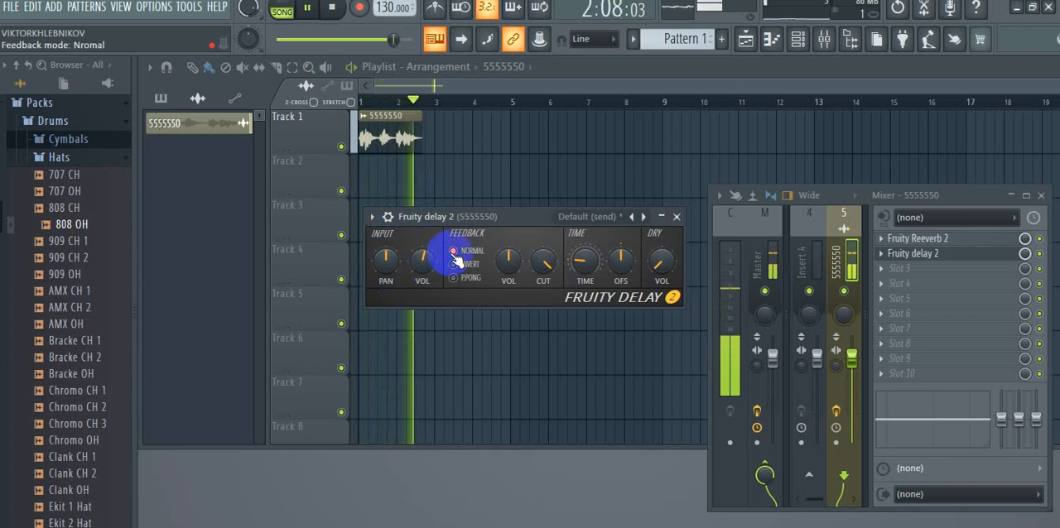
left_click_drag(506, 256, 476, 297)
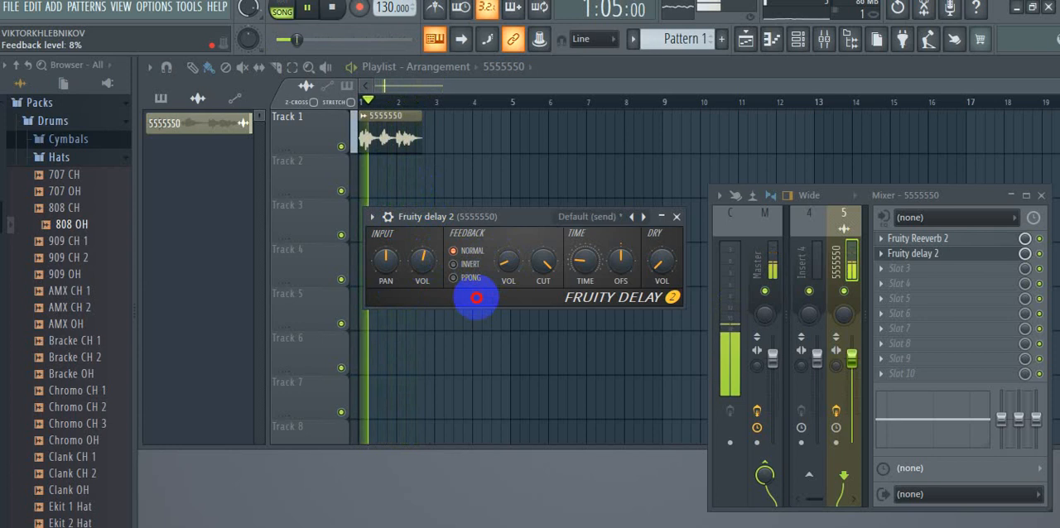
left_click_drag(476, 298, 478, 250)
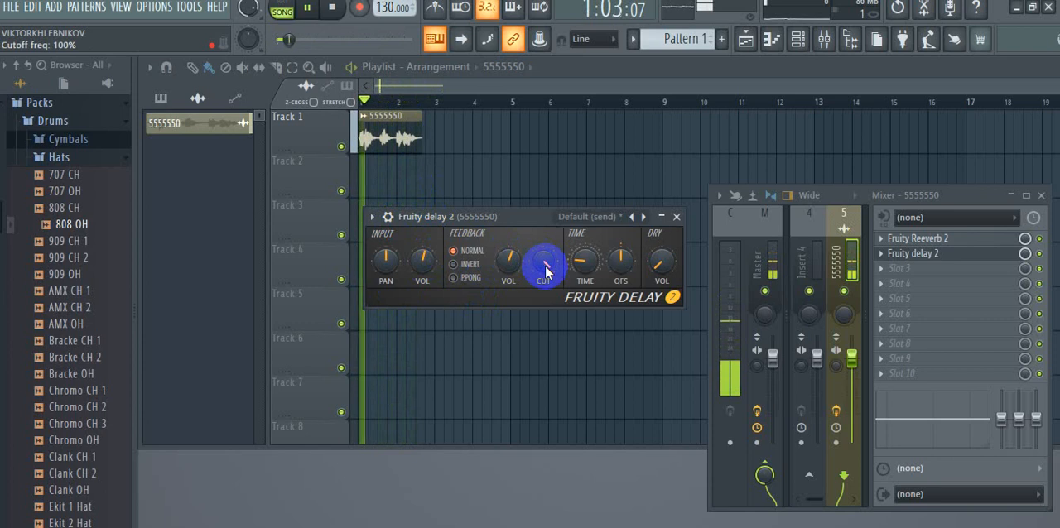
left_click_drag(556, 261, 580, 263)
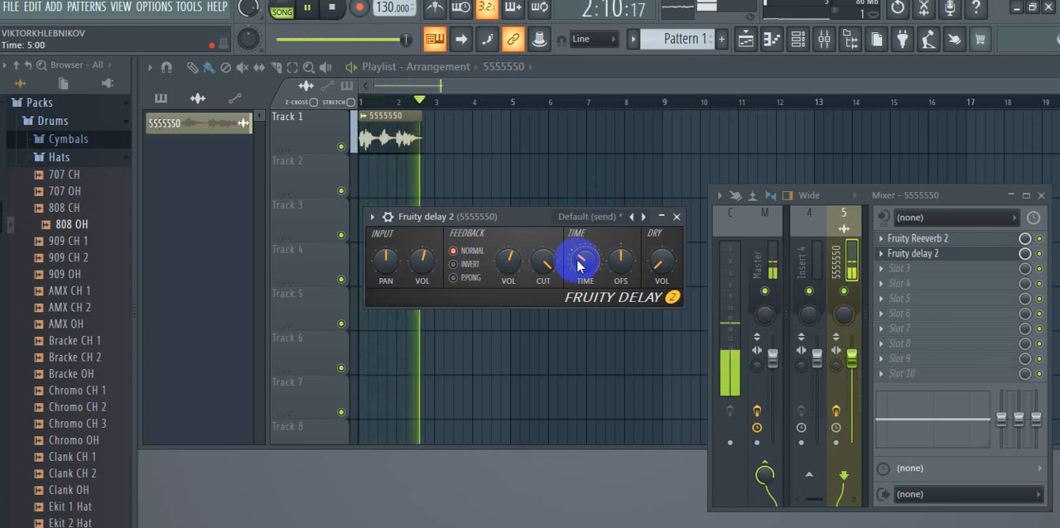
left_click_drag(580, 264, 580, 265)
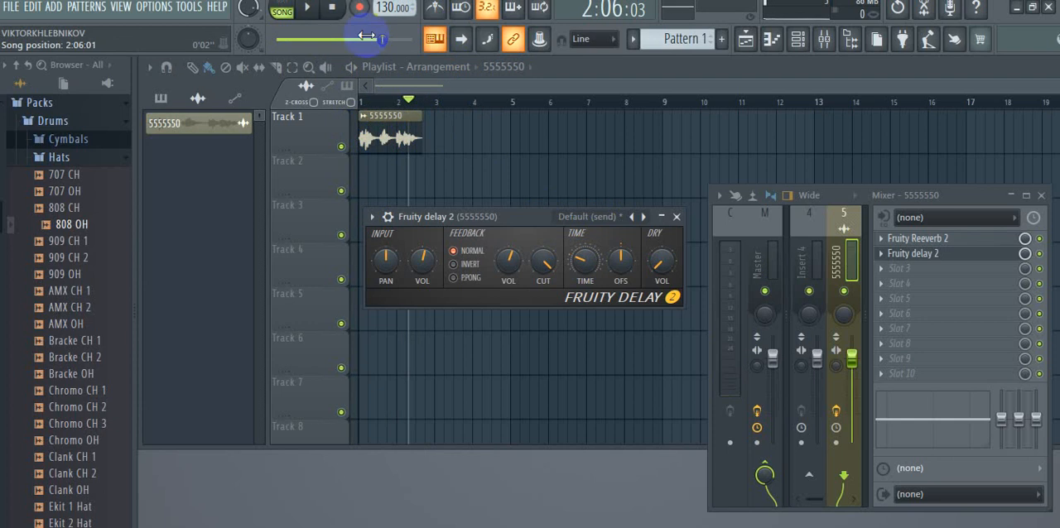
- Slice the 5555550 clip on Track 1 into three word segments and space them apart with gaps between the words
double_click(574, 61)
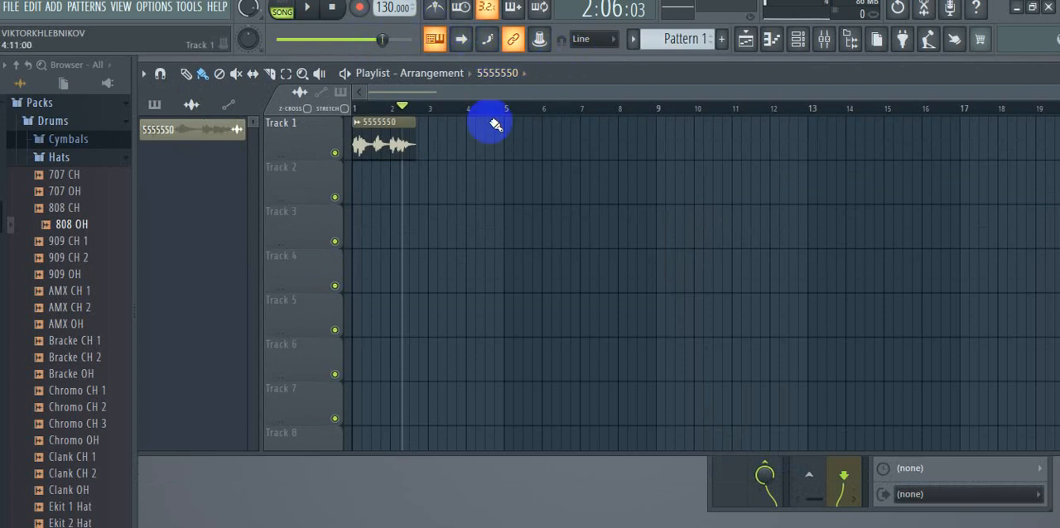
left_click_drag(496, 94, 436, 82)
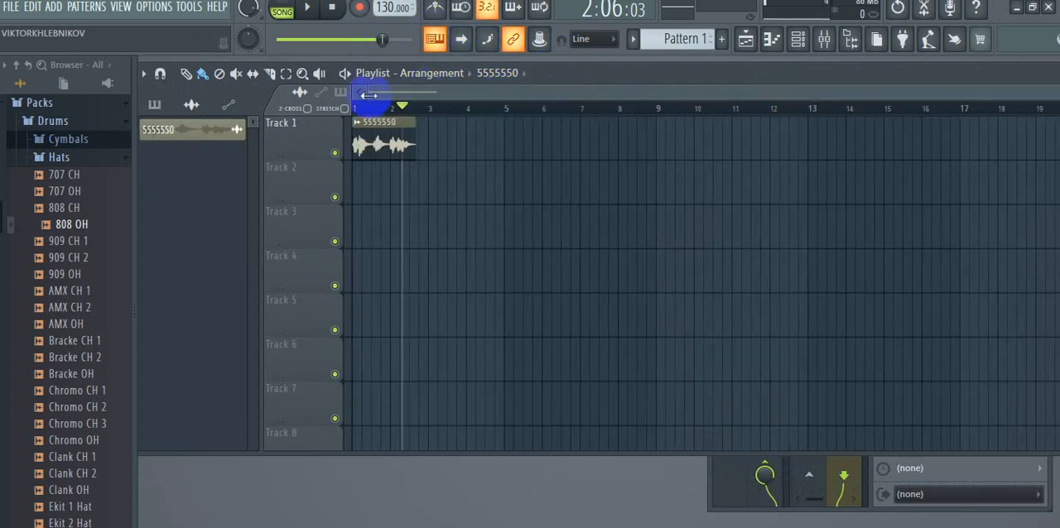
left_click_drag(368, 94, 735, 134)
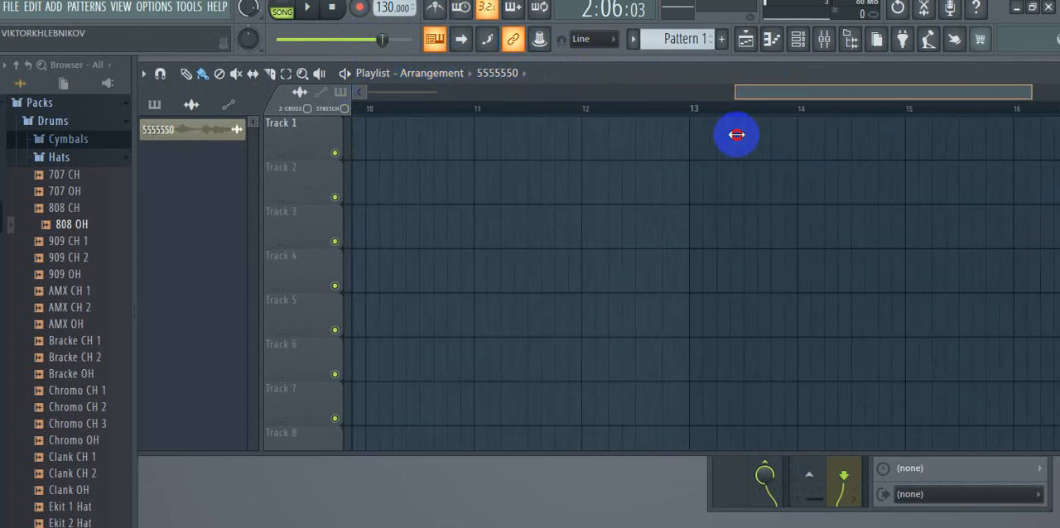
left_click_drag(825, 98, 345, 77)
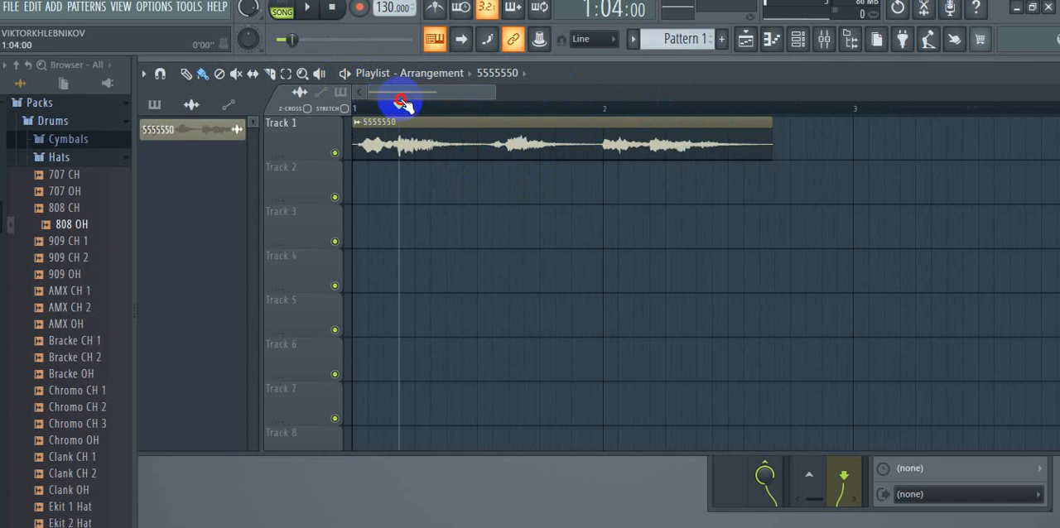
left_click(317, 23)
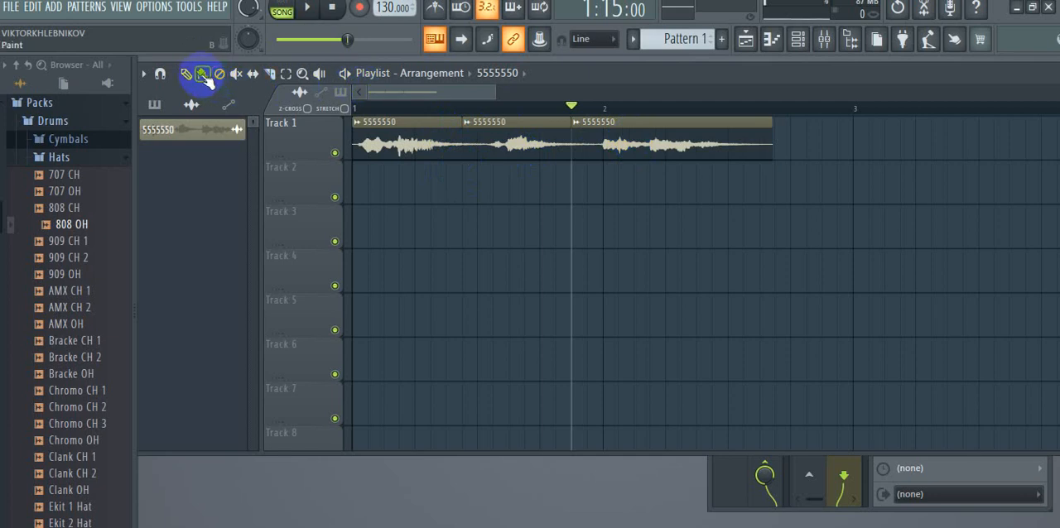
left_click_drag(670, 142, 817, 157)
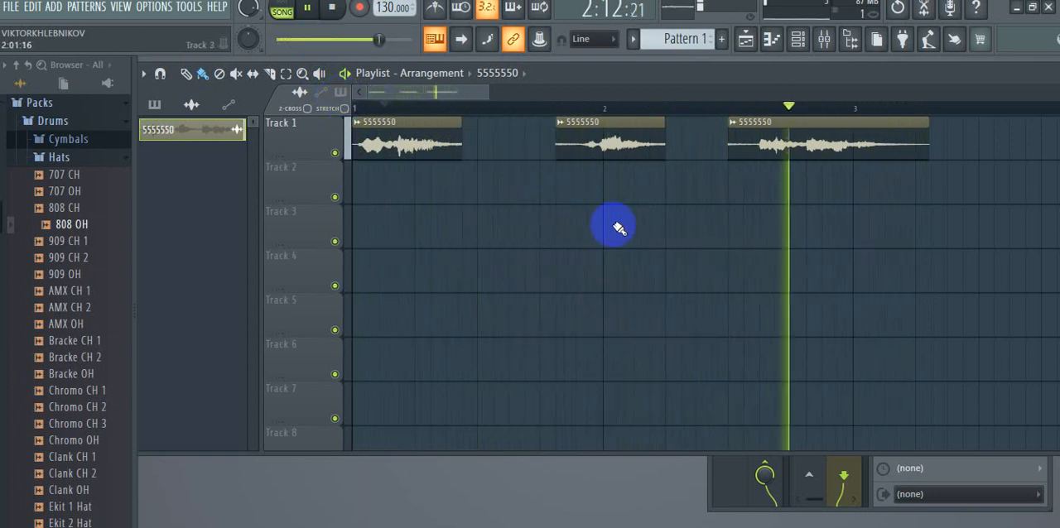
- With the playlist arranged below Fruity Delay 2, lower the feedback cutoff frequency to 59% and reduce the feedback level
left_click_drag(751, 77, 675, 261)
left_click_drag(511, 219, 732, 70)
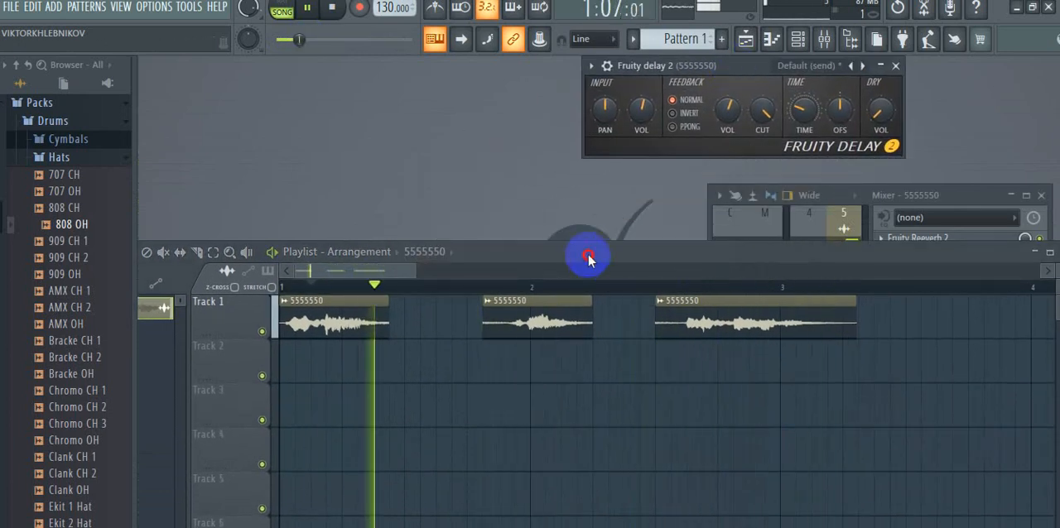
left_click_drag(588, 259, 568, 193)
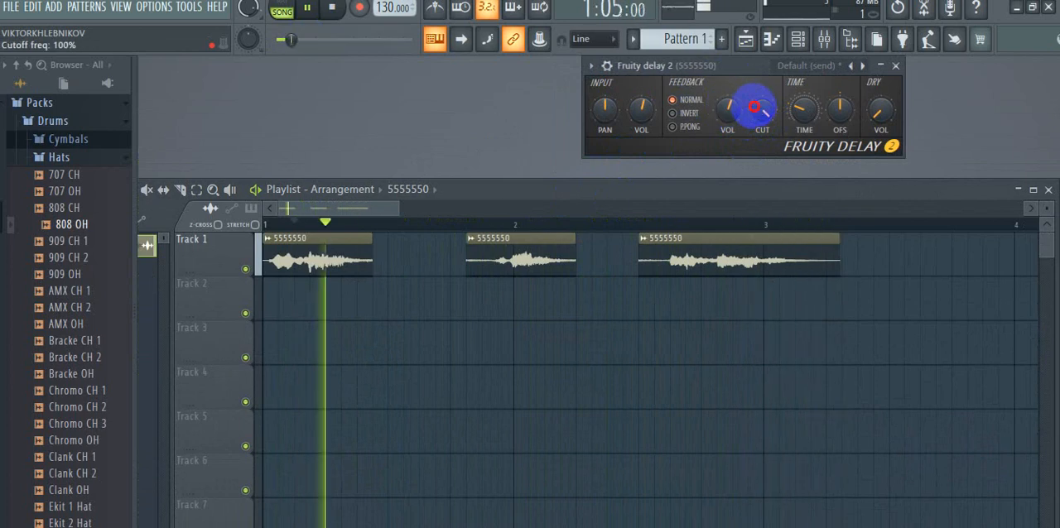
mouse_move(753, 106)
left_mouse_down()
mouse_move(752, 152)
mouse_move(743, 99)
left_mouse_up()
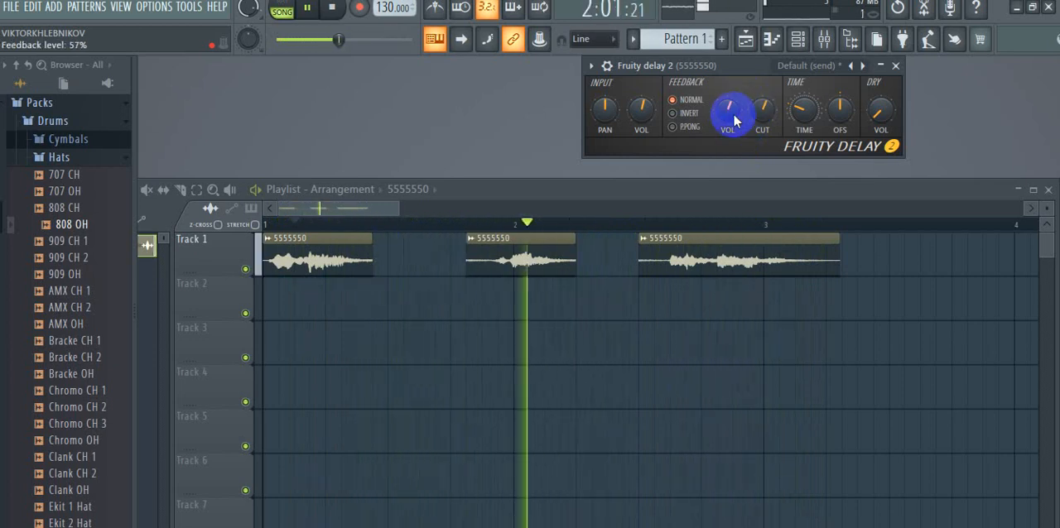
left_click_drag(734, 120, 709, 132)
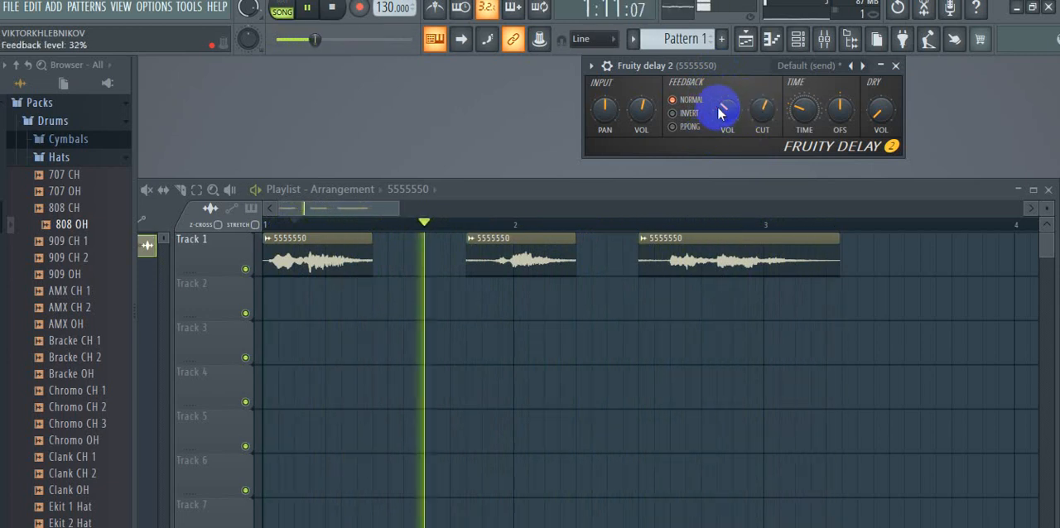
left_click_drag(717, 107, 717, 103)
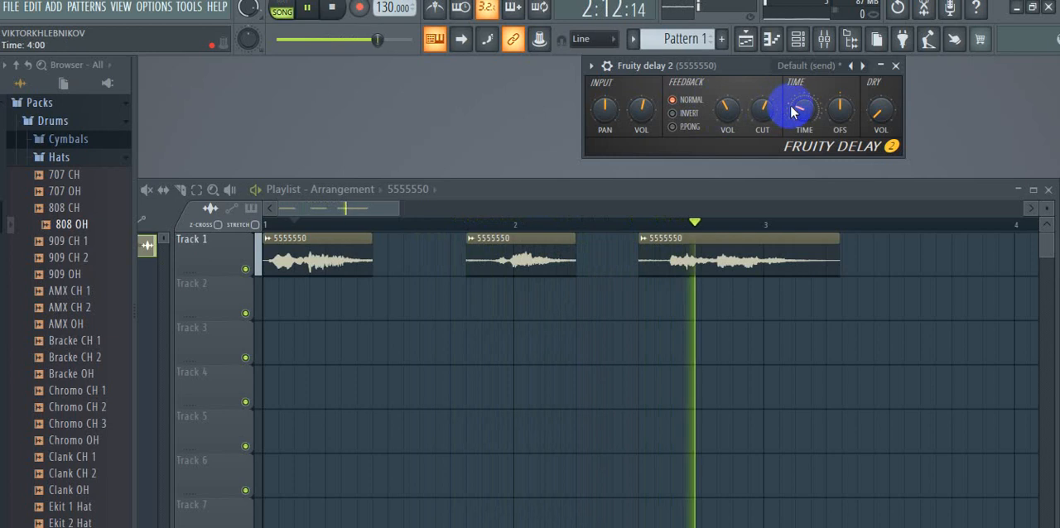
- Increase the delay time and shift the time stereo offset slightly to the left of centre
left_click_drag(797, 113, 792, 91)
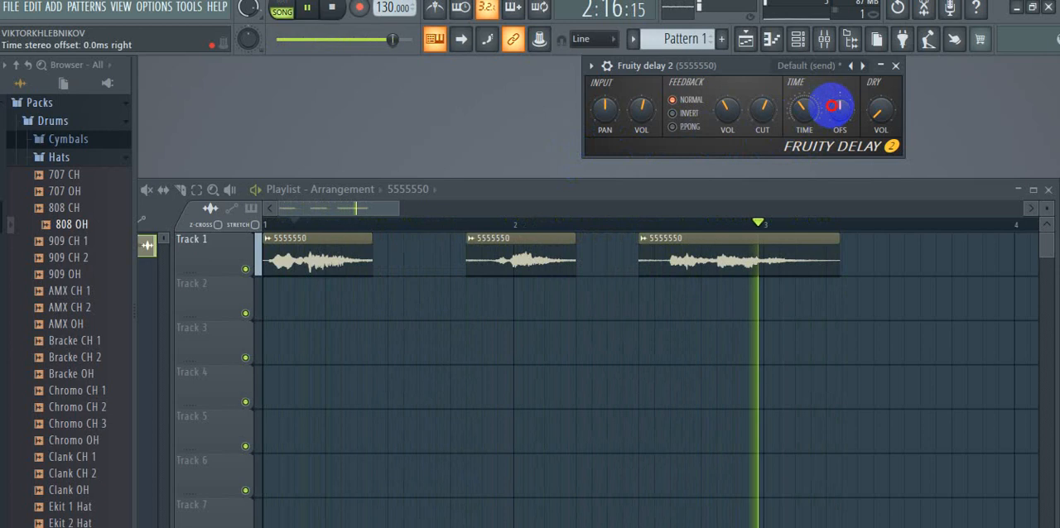
left_click_drag(832, 106, 837, 70)
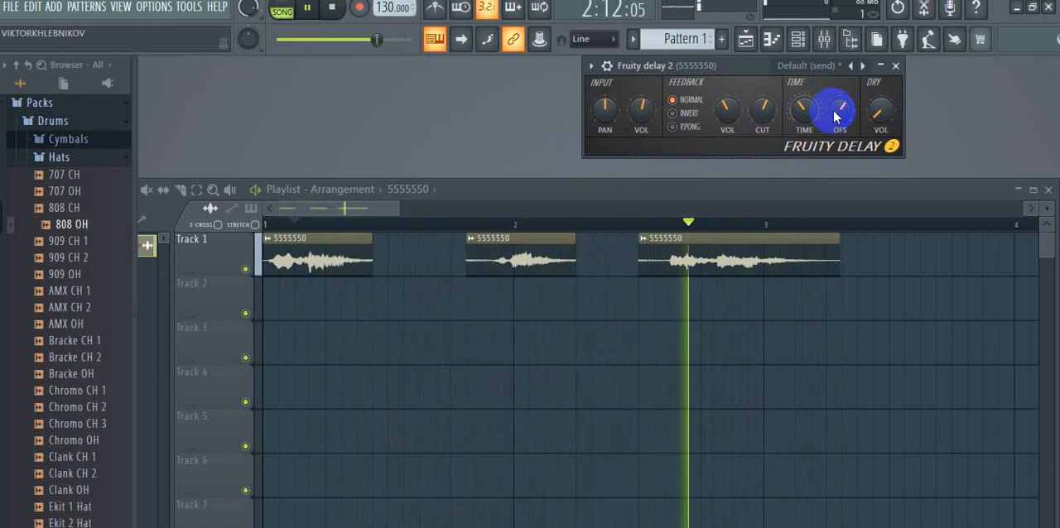
left_click_drag(835, 117, 833, 90)
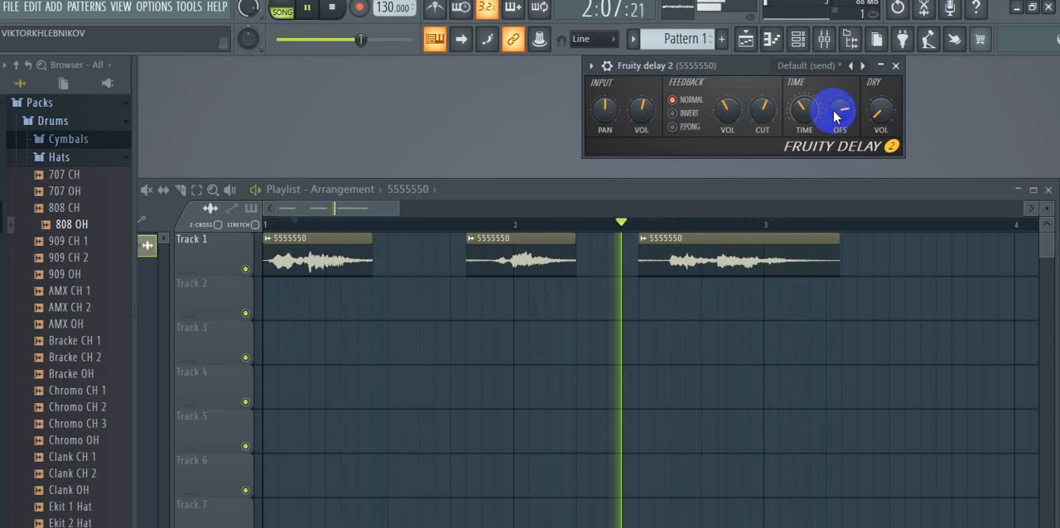
left_click_drag(834, 117, 836, 107)
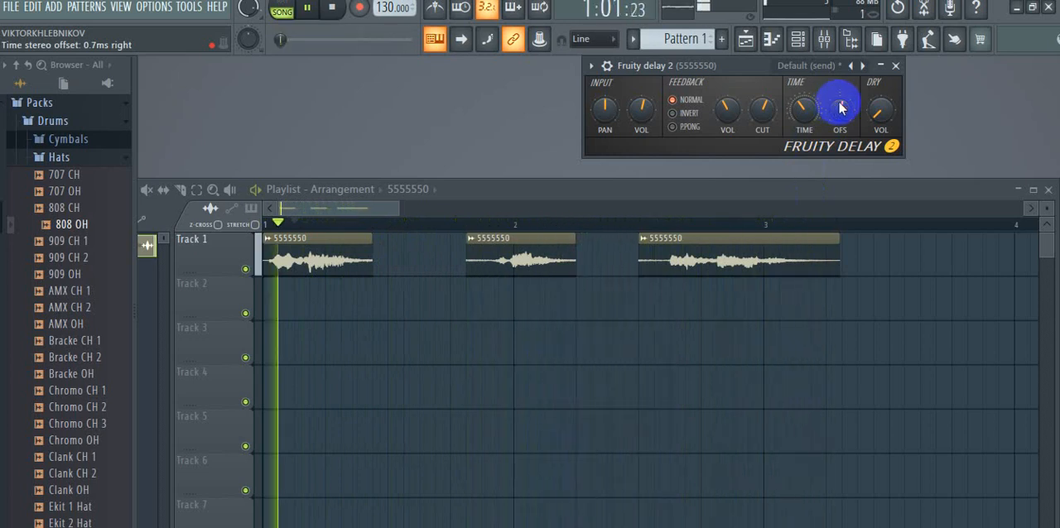
mouse_move(839, 103)
left_mouse_down()
mouse_move(845, 141)
mouse_move(811, 183)
mouse_move(841, 102)
left_mouse_up()
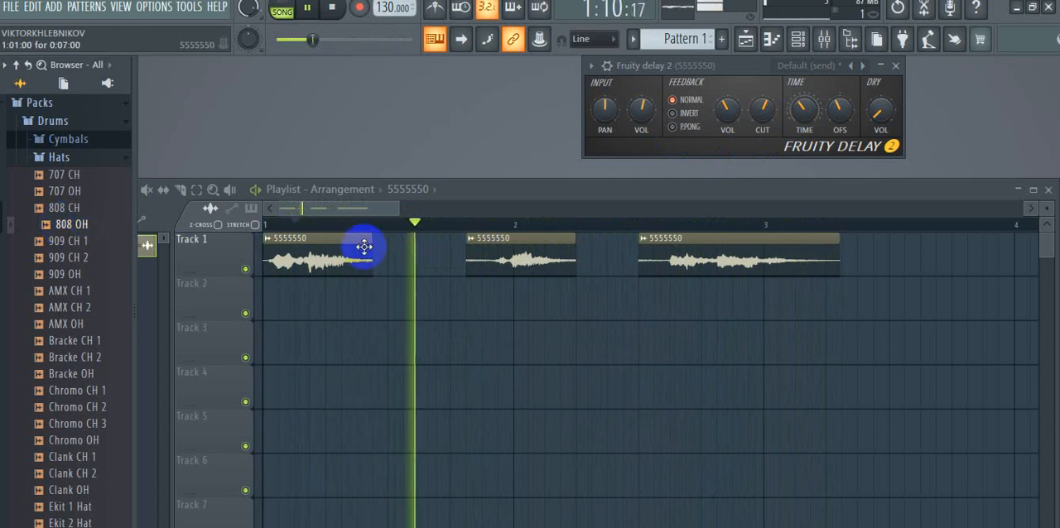
- Place three 808 OH samples on Track 2, one beneath each 5555550 segment
left_click(72, 225)
left_click_drag(72, 225, 278, 295)
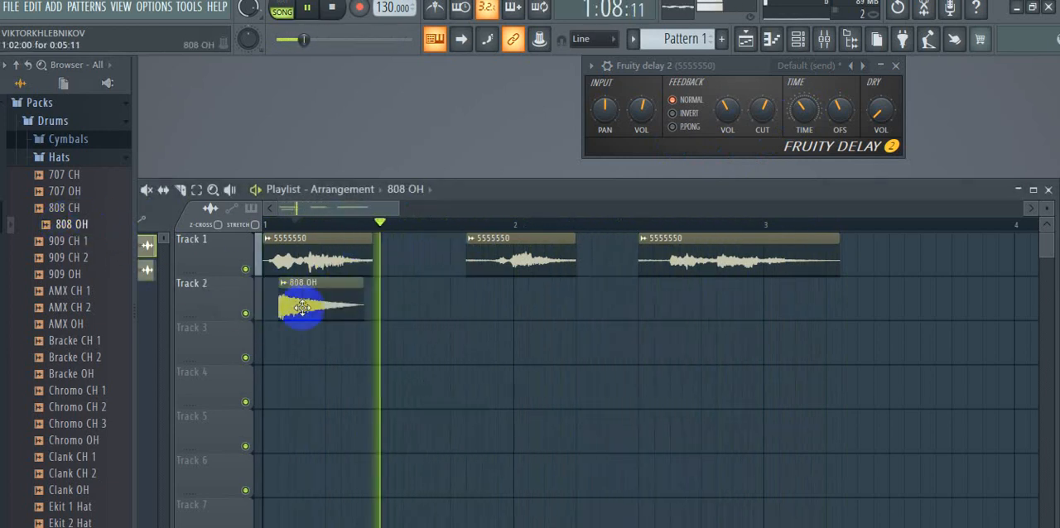
left_click(501, 304)
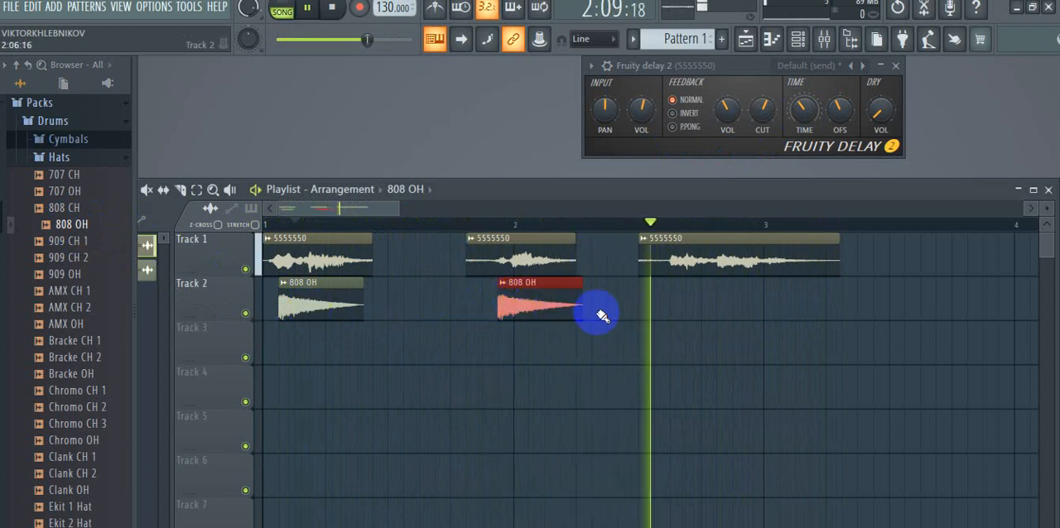
left_click(704, 305)
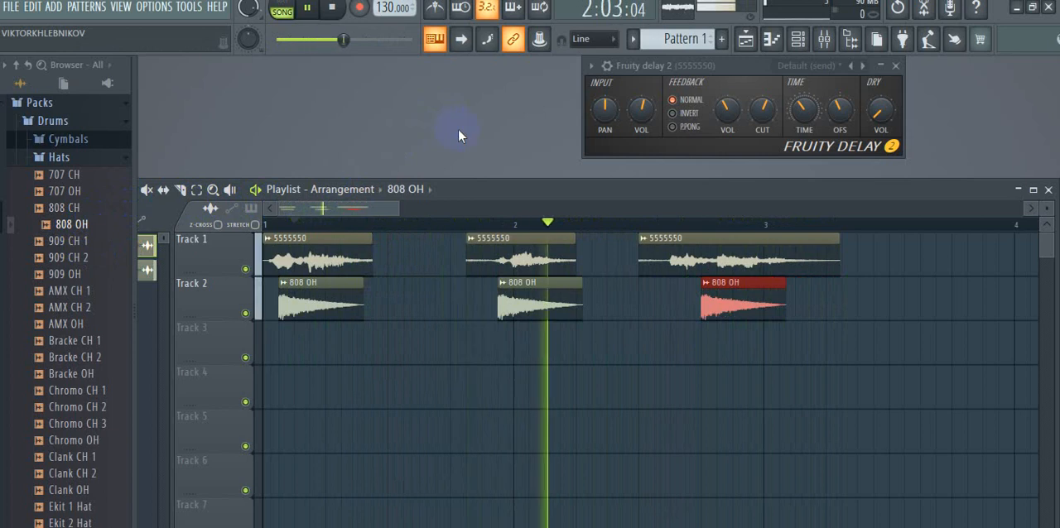
- Delete all three 808 OH clips from Track 2
right_click(310, 298)
right_click(538, 303)
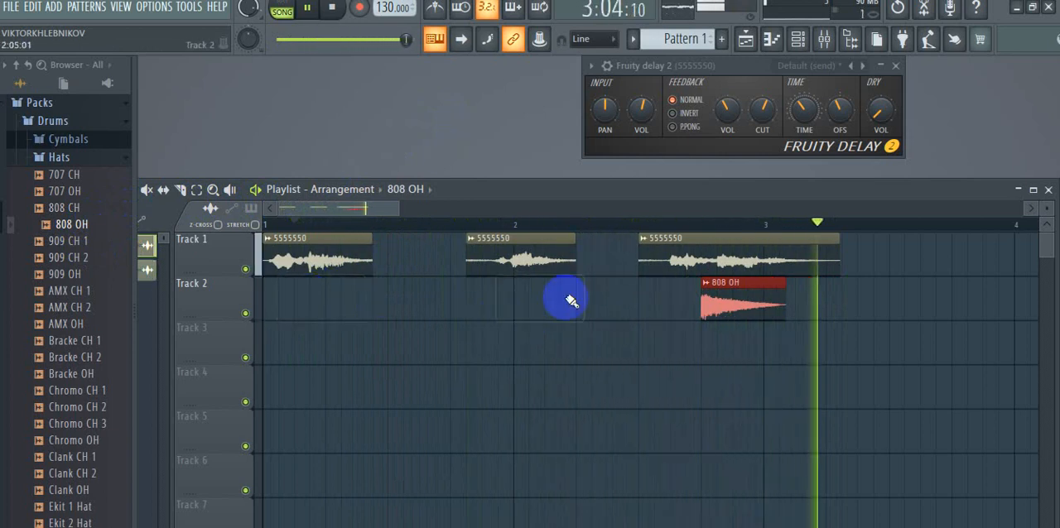
right_click(728, 300)
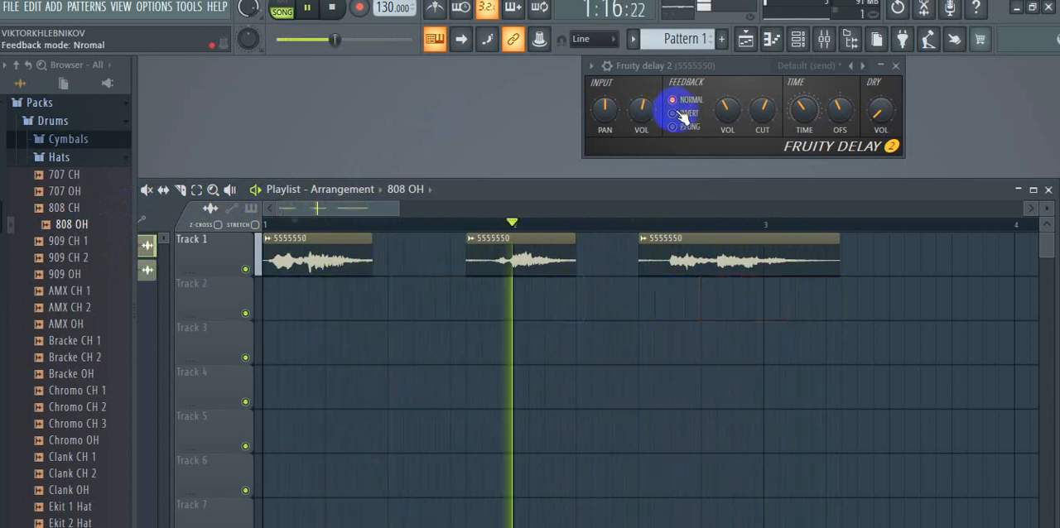
- Readjust the Fruity Delay 2 time to a shorter delay and switch the feedback mode to ping-pong
left_click(803, 113)
left_click_drag(803, 120, 803, 126)
left_click_drag(799, 145, 799, 151)
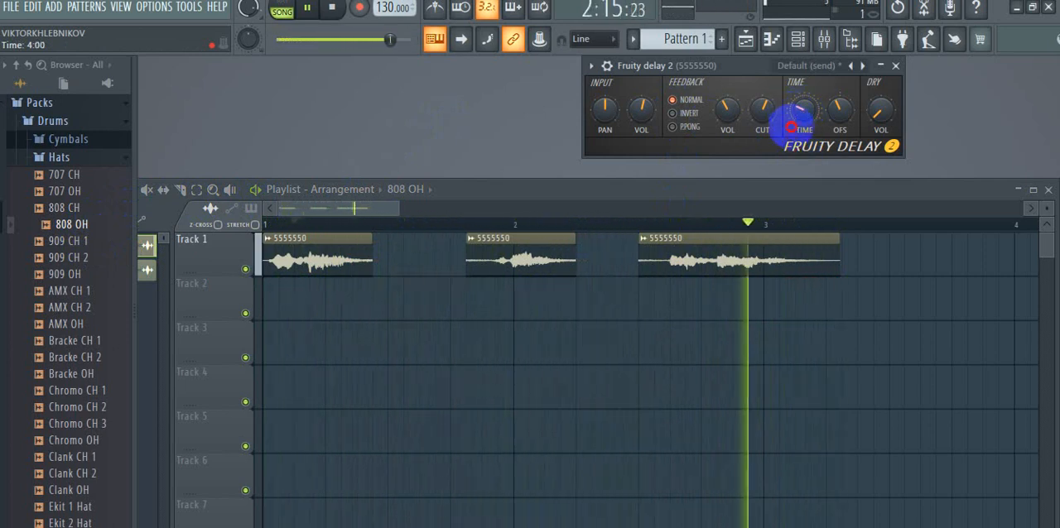
left_click_drag(793, 118, 787, 184)
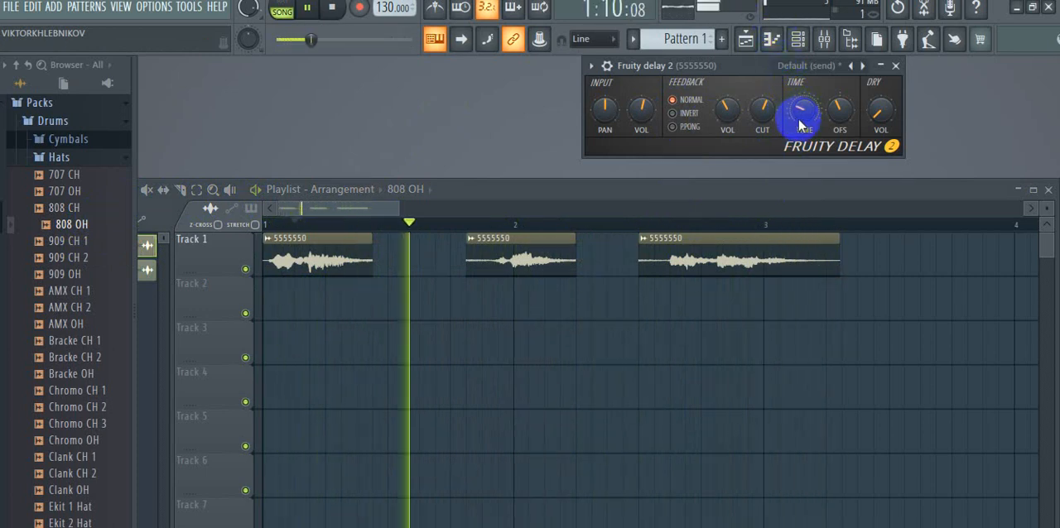
left_click_drag(801, 118, 757, 130)
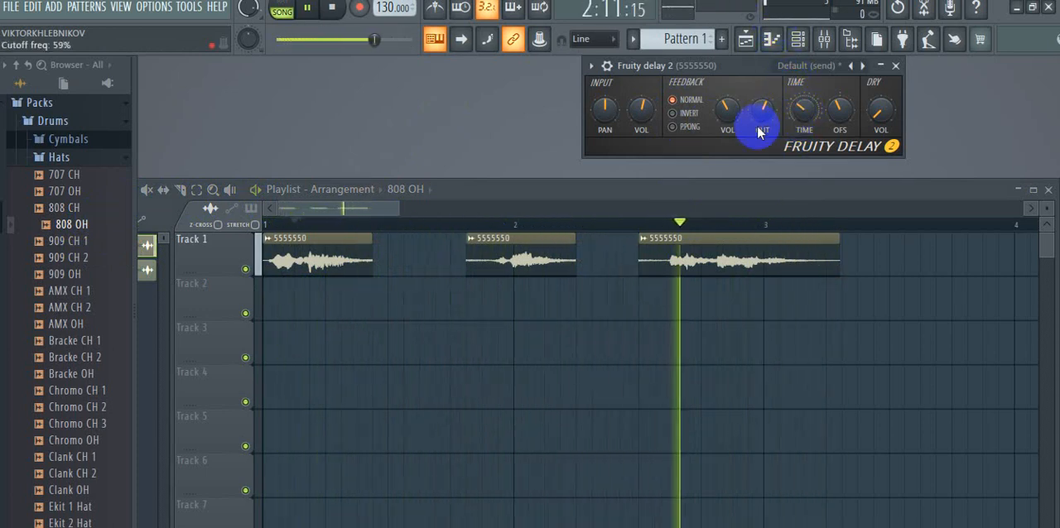
left_click(673, 129)
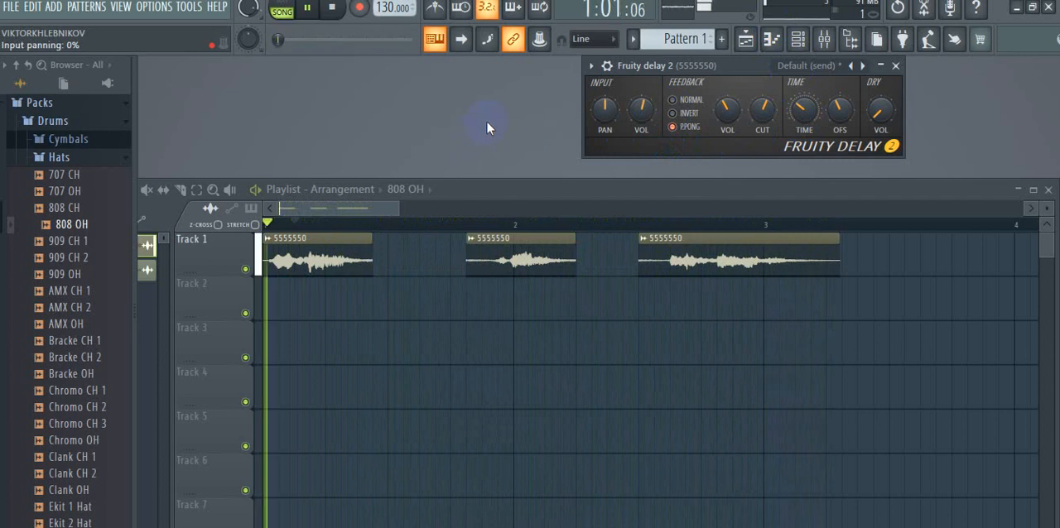
- Pause playback and render the full song as an MP3 file named 8888.mp3 on the Desktop
left_click(308, 9)
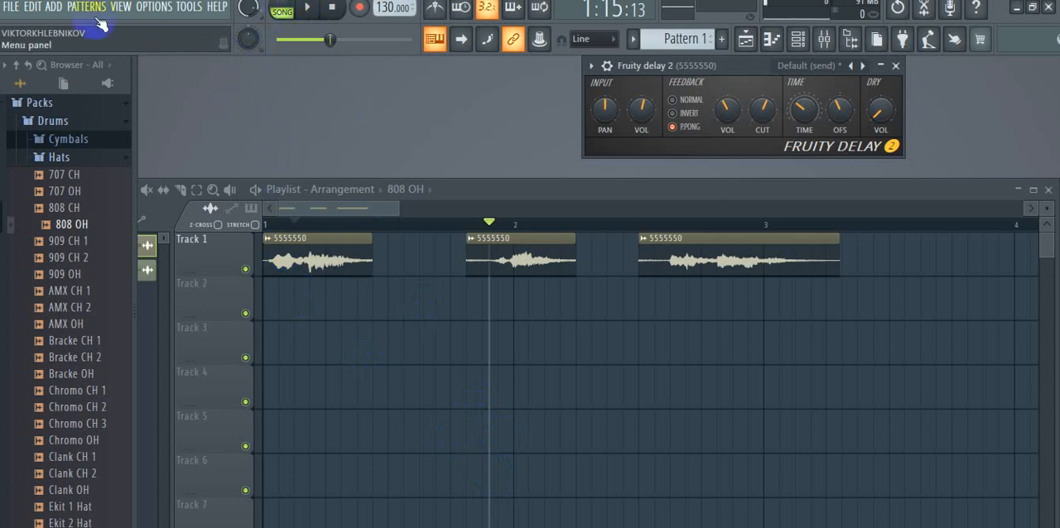
left_click(12, 7)
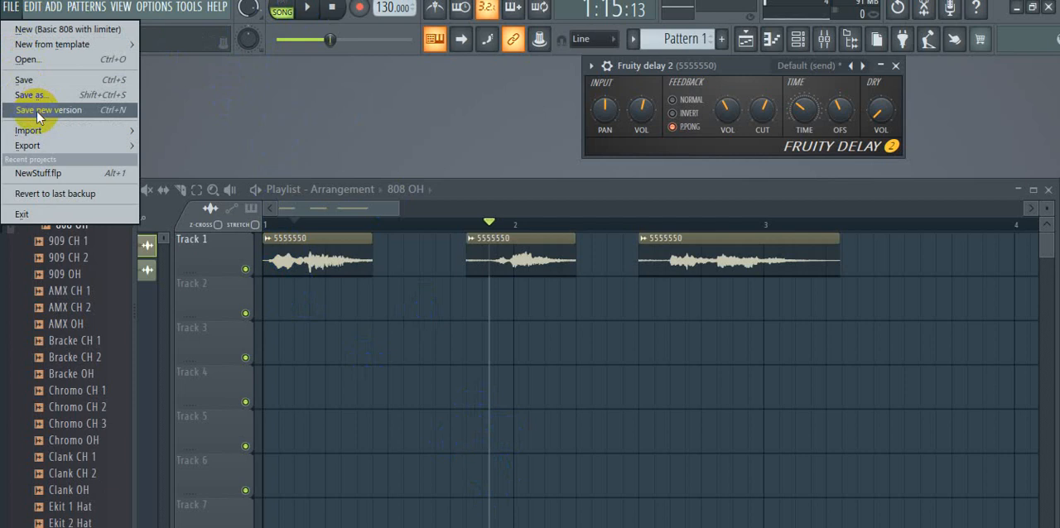
mouse_move(45, 135)
mouse_move(101, 143)
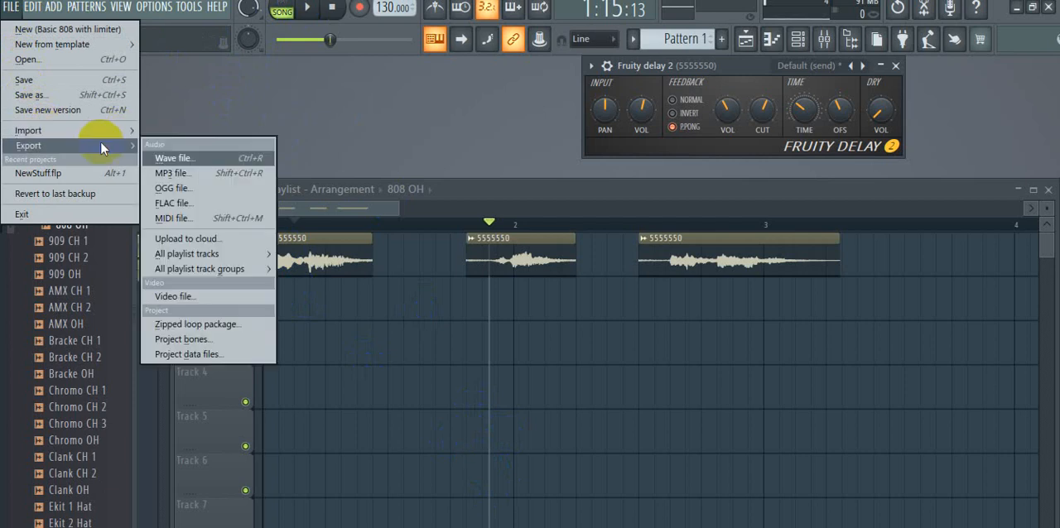
left_click(169, 175)
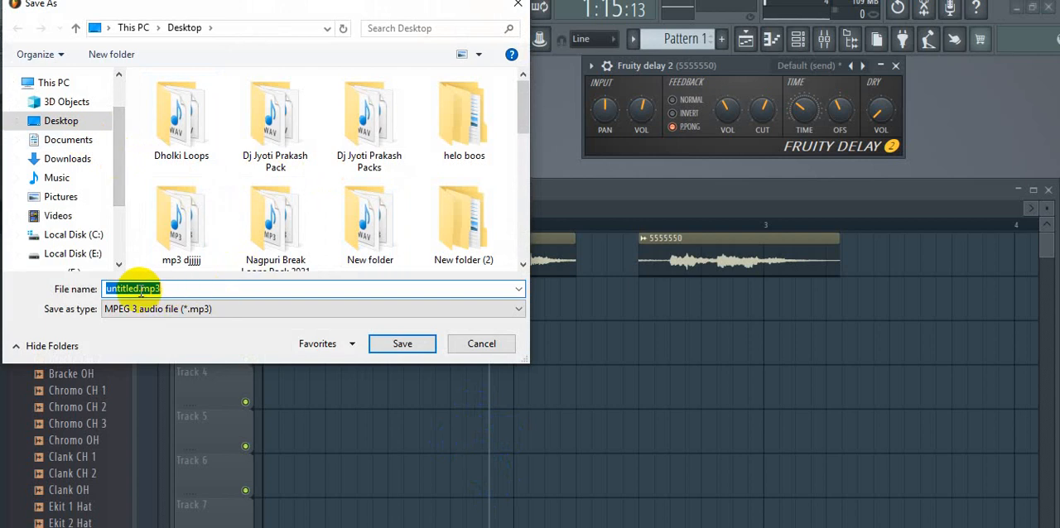
key("BackSpace")
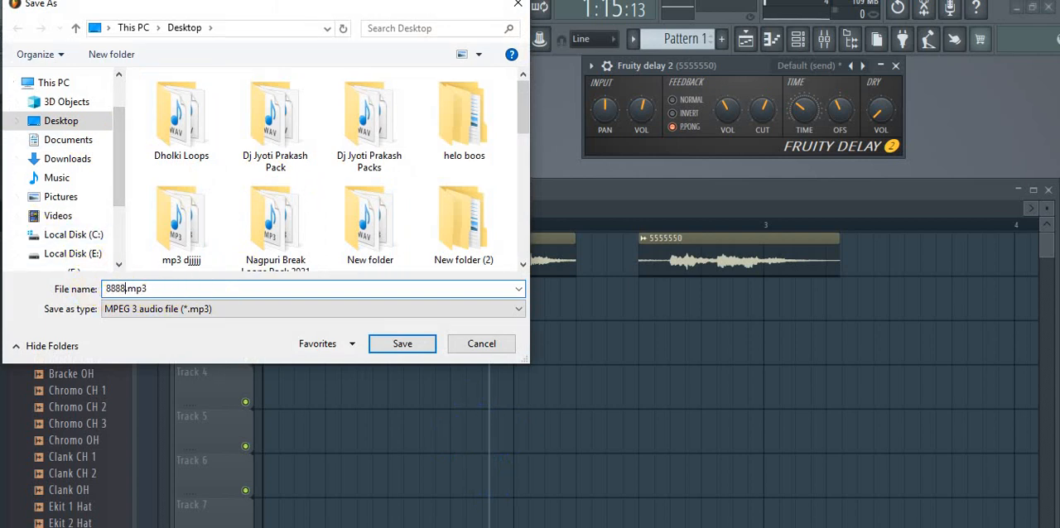
left_click(401, 343)
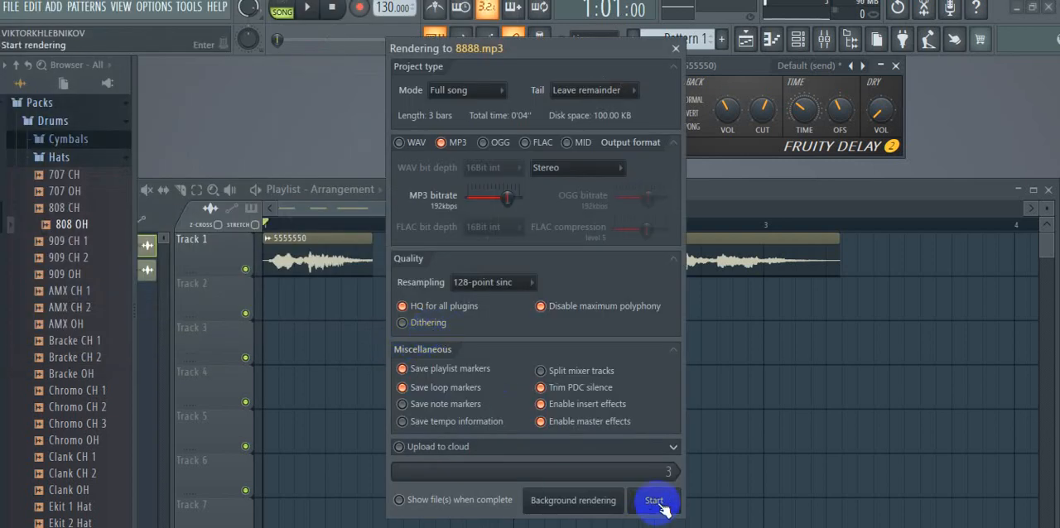
left_click(654, 501)
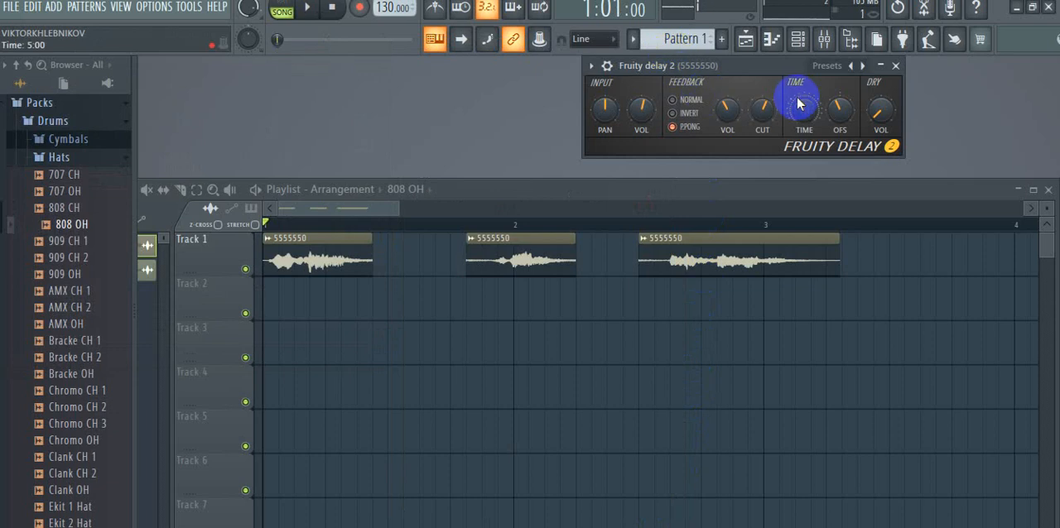
- Close FL Studio without saving the changes to untitled.flp
left_click(1050, 8)
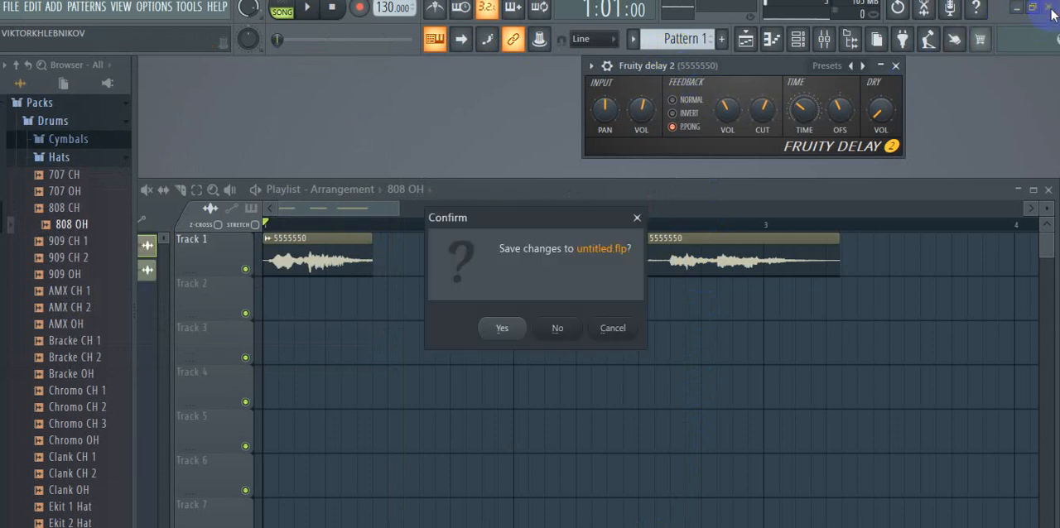
left_click(611, 330)
left_click(548, 332)
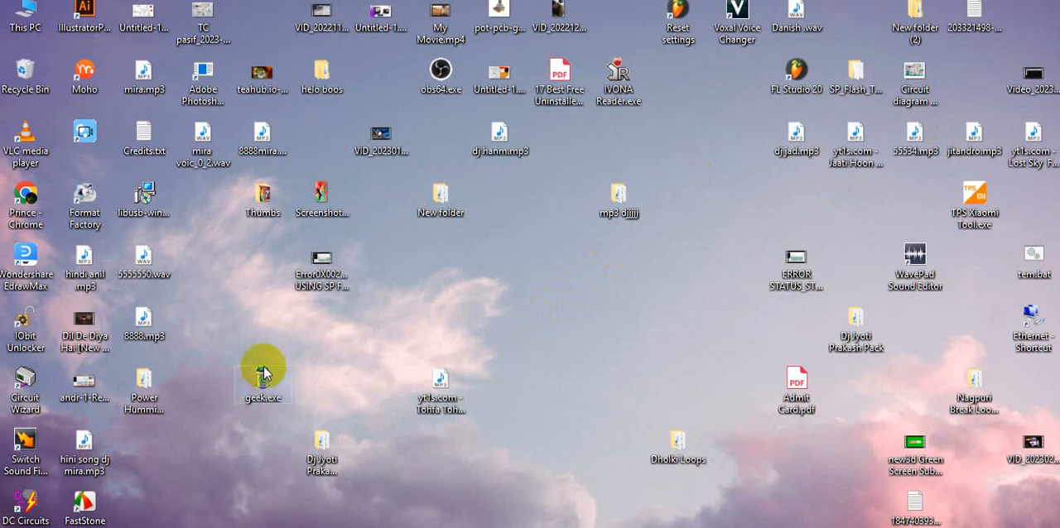
- Play the exported 8888.mp3 from the desktop to check the voice tag, and close the media player
double_click(147, 329)
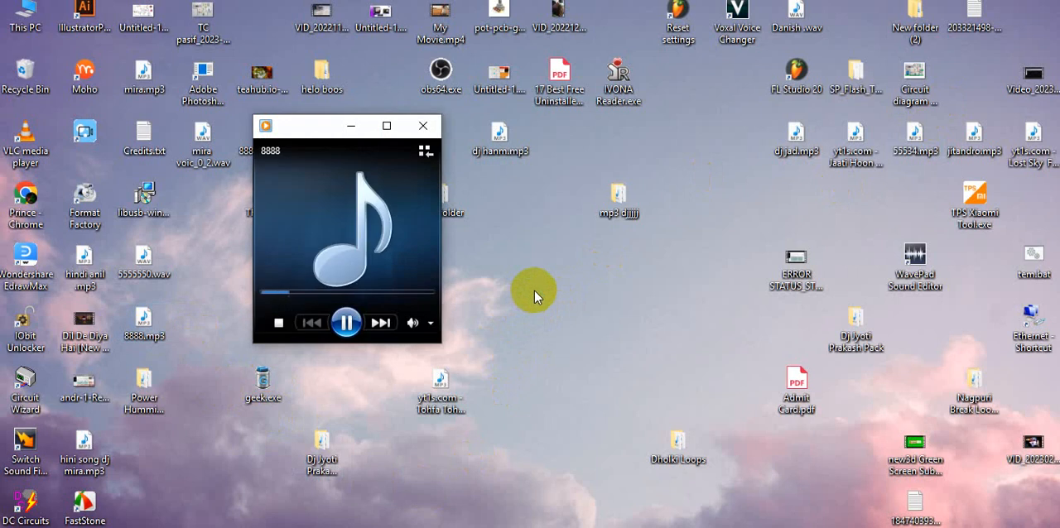
mouse_move(433, 330)
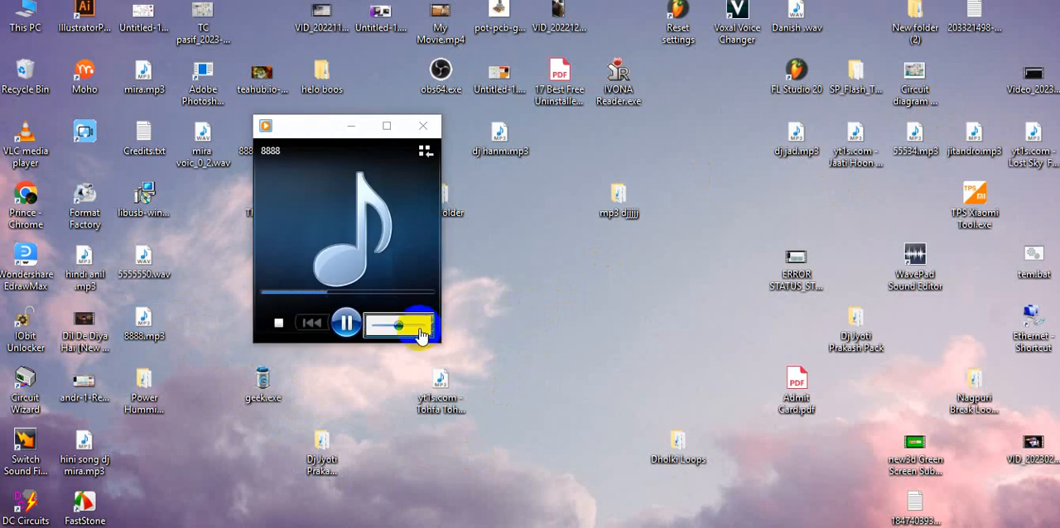
left_click(423, 125)
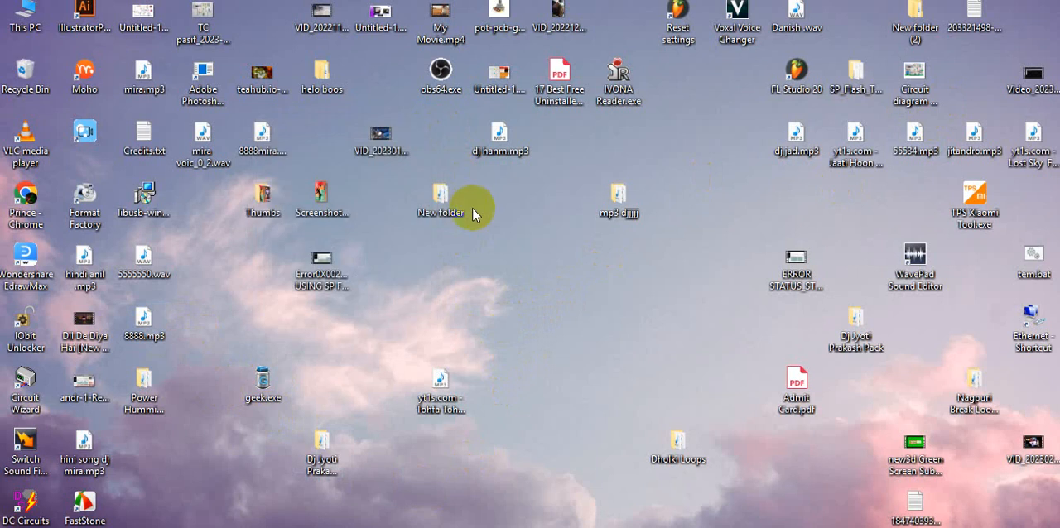